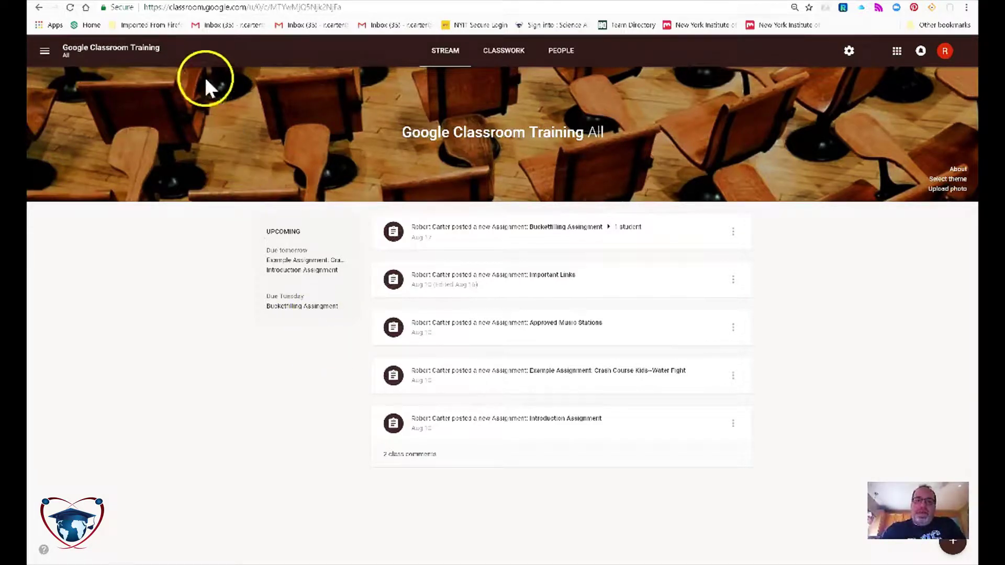
Step: Open the class's Classwork page showing its three topics and their assignments
left_click(503, 58)
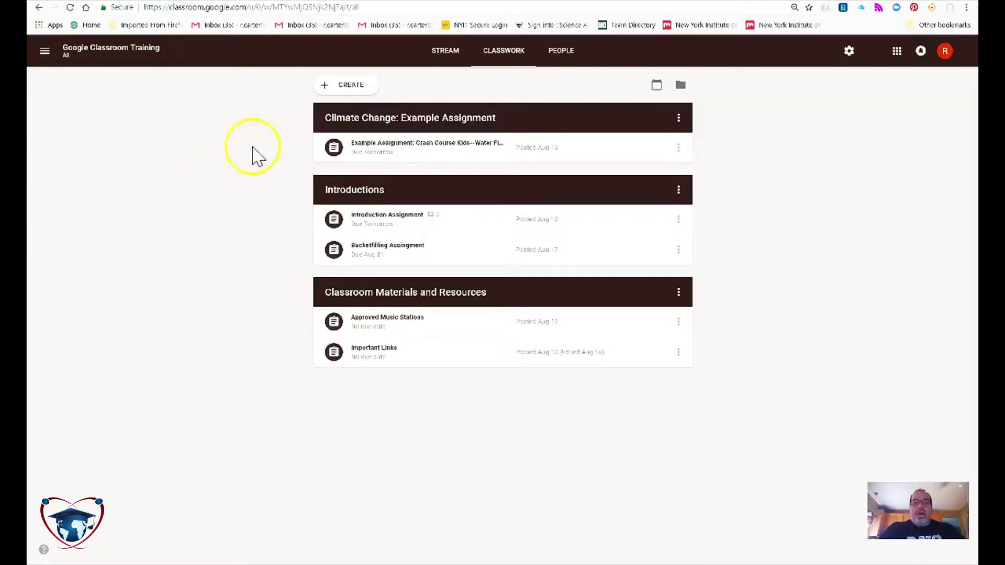
left_click(328, 85)
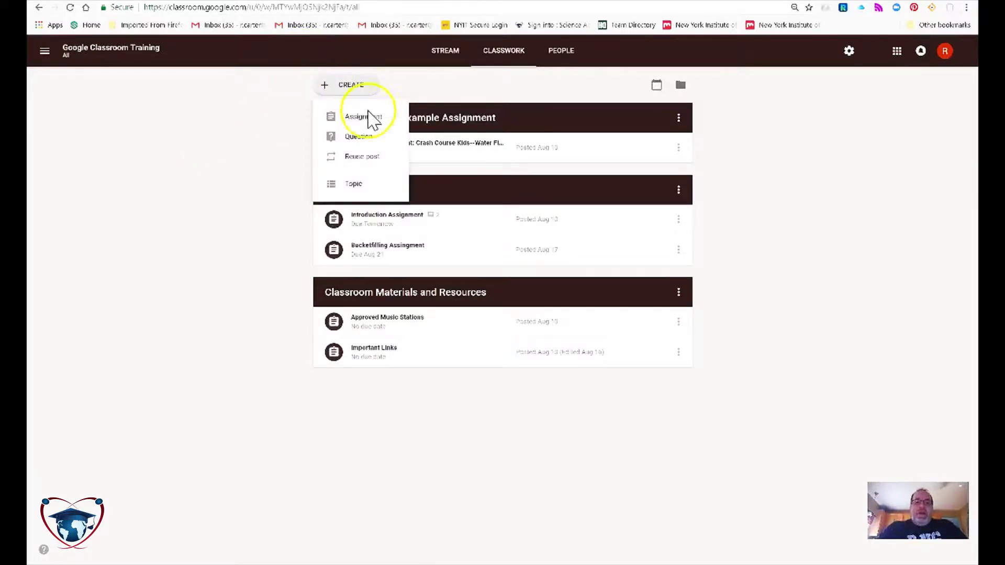
Step: Create a new topic named 'Bucketfilling Project', correcting the mistyped name
left_click(343, 183)
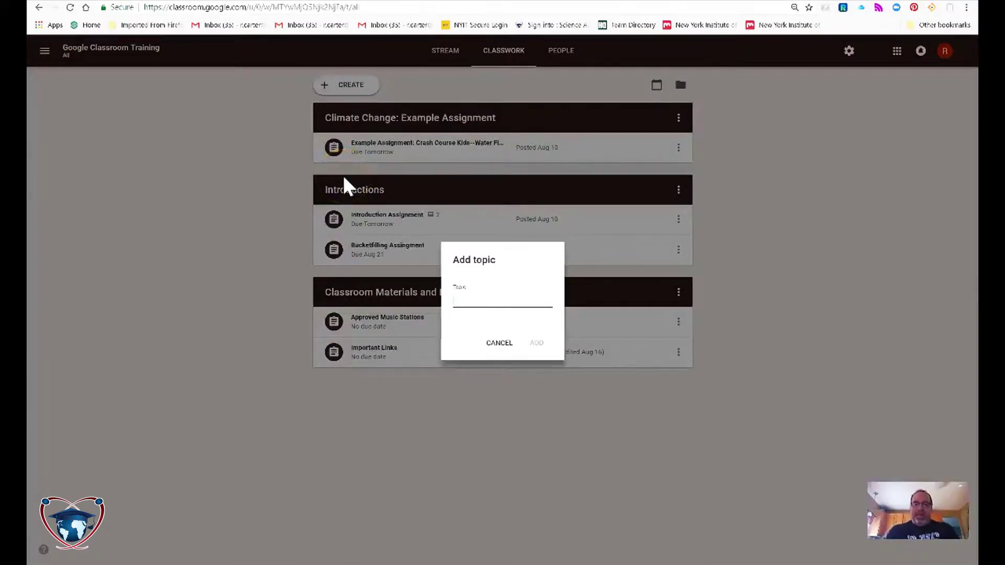
type("Bucketf")
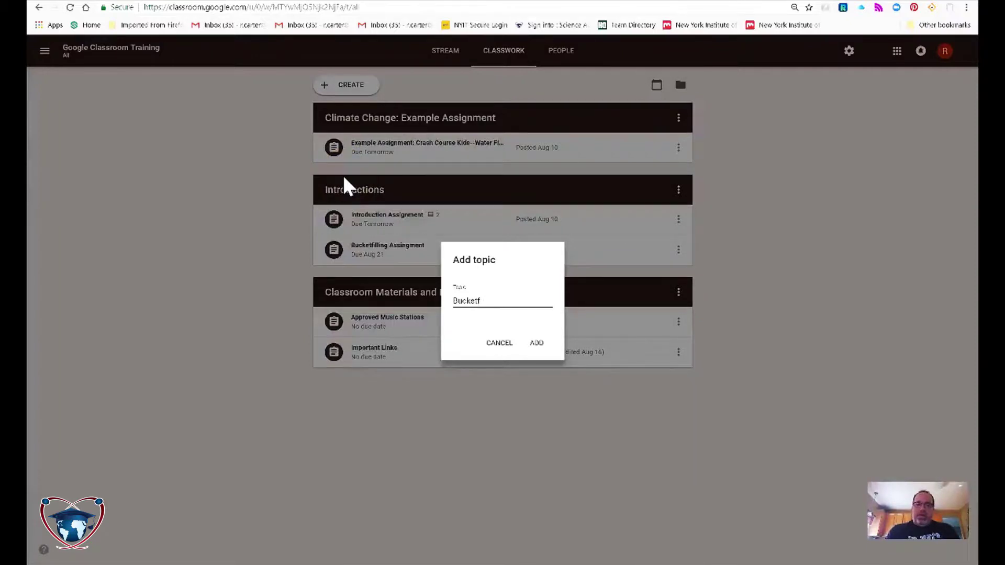
type("uilling PR")
key("BackSpace")
type("roject")
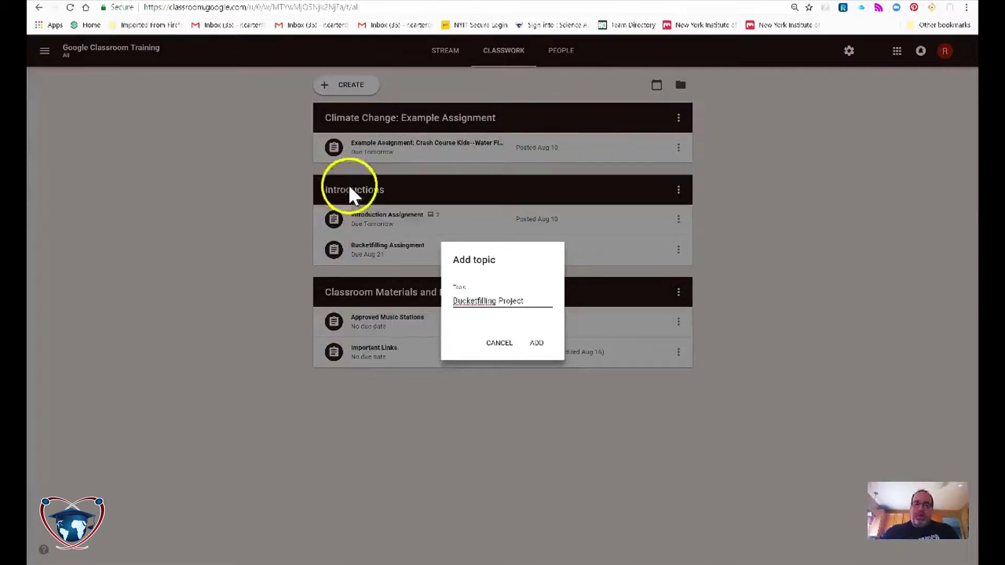
left_click(463, 302)
left_click(536, 343)
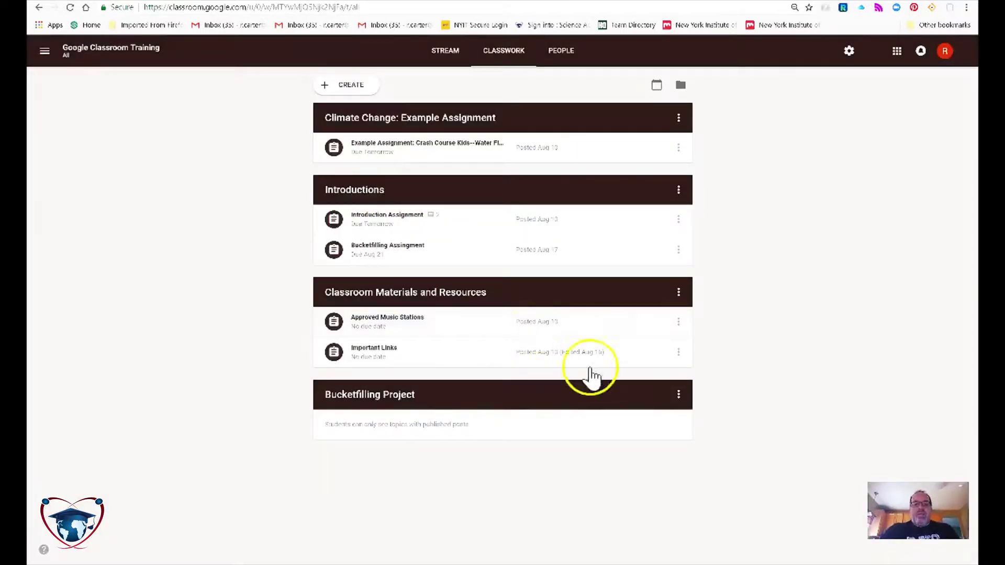
Step: Move the Bucketfilling Project topic up three places to the top of Classwork
left_click(679, 395)
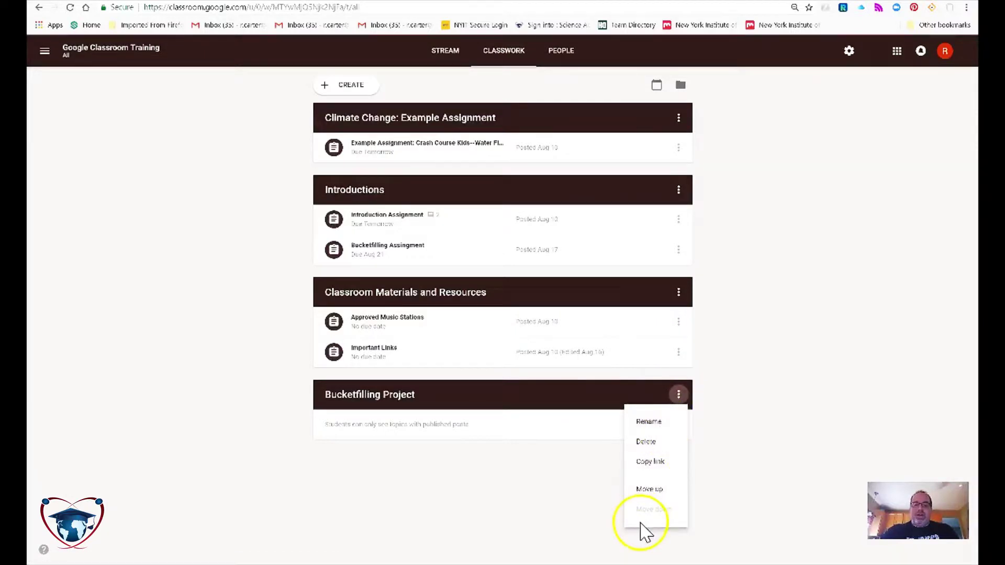
left_click(659, 491)
left_click(678, 293)
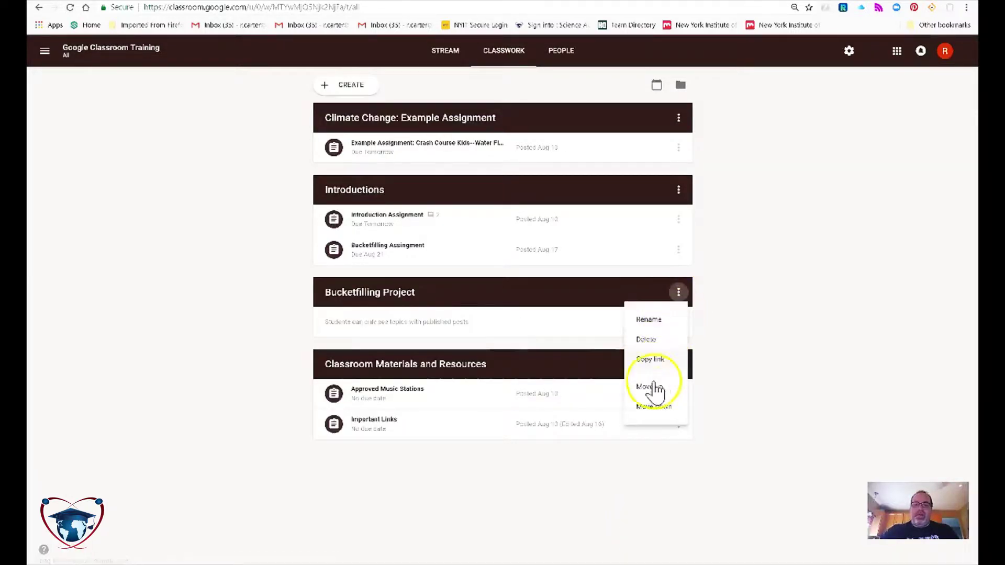
left_click(650, 388)
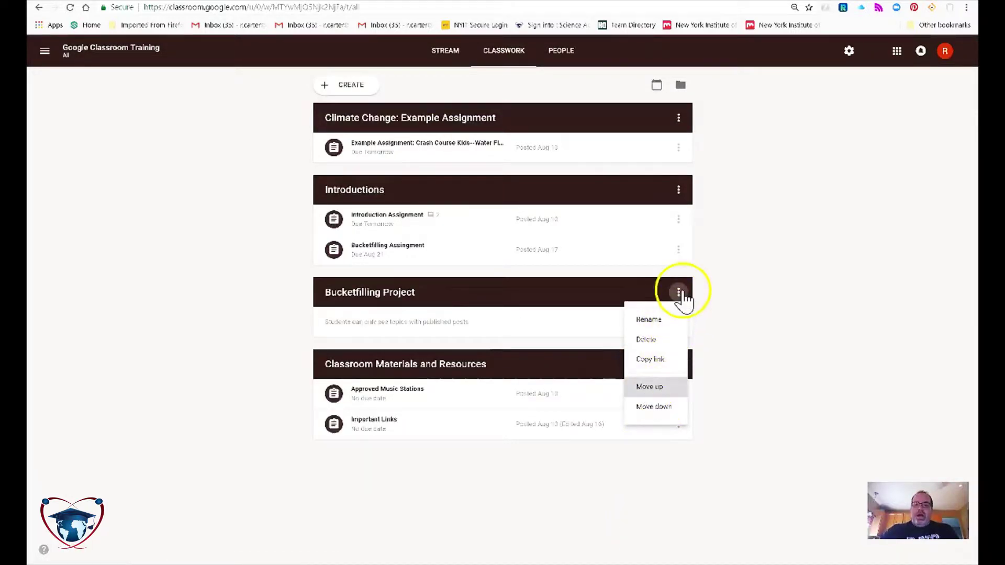
left_click(677, 190)
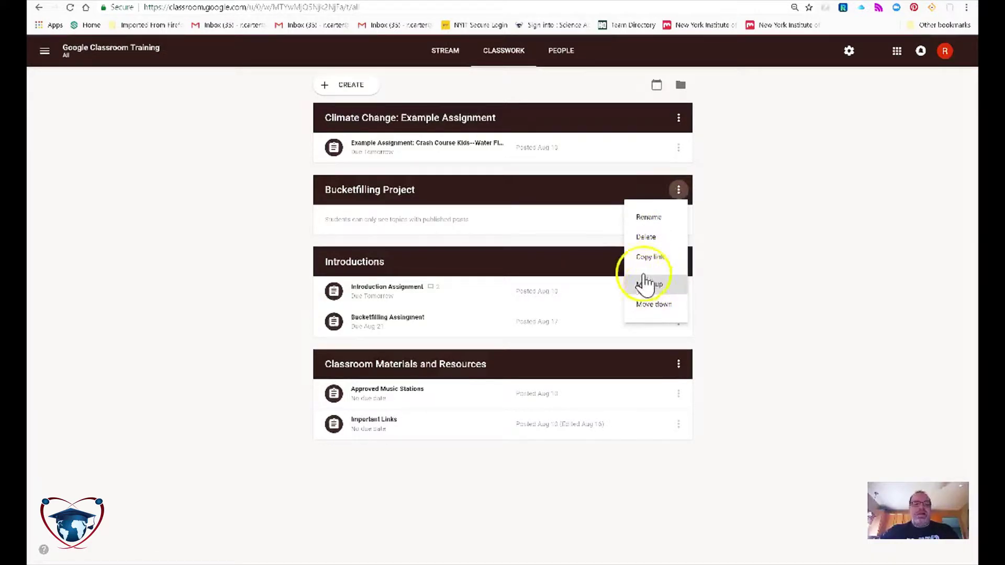
left_click(644, 283)
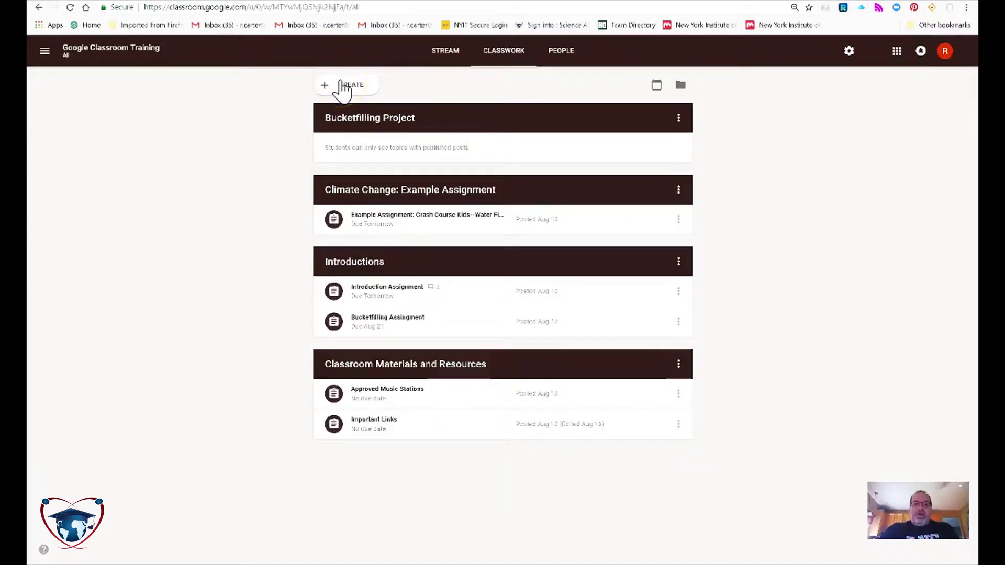
left_click(342, 87)
Step: Start a new assignment for the Google Classroom Training All class
left_click(356, 119)
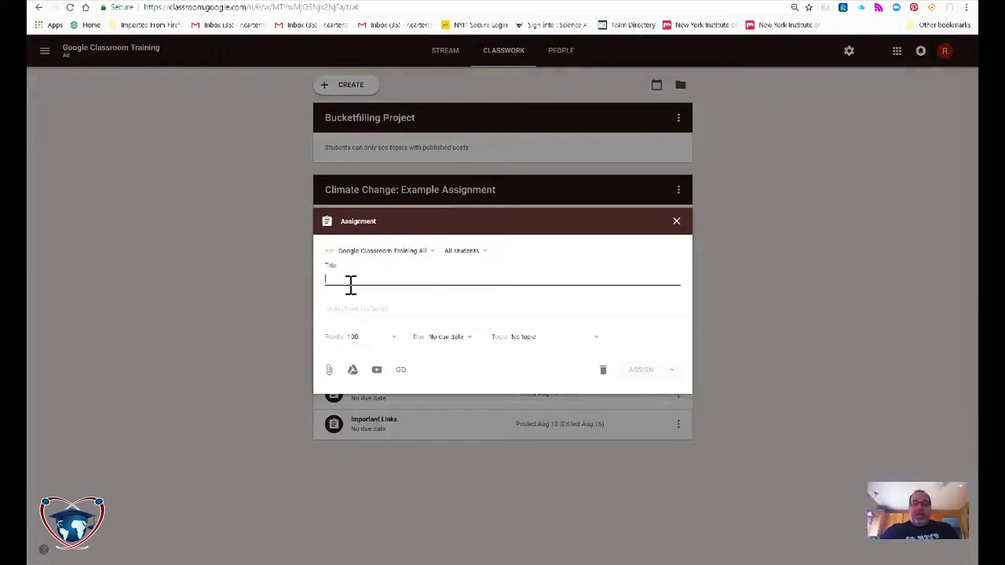
left_click(370, 253)
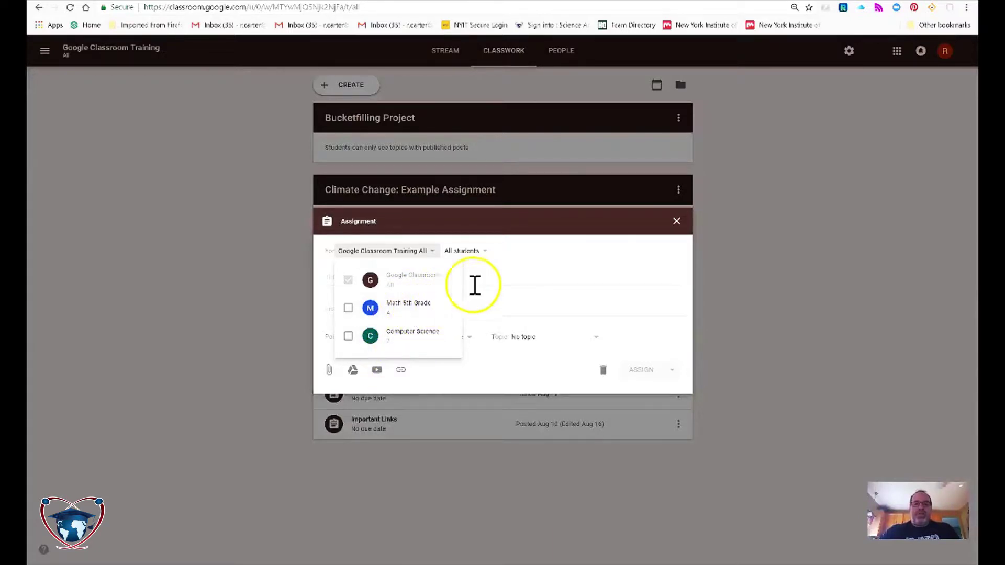
left_click(488, 278)
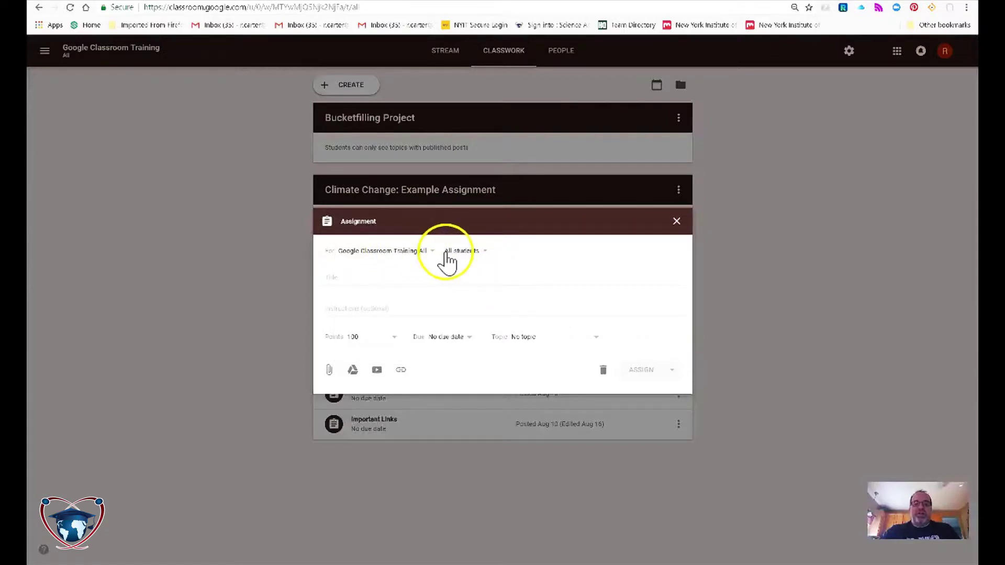
Step: Deselect All students and assign it to the first seven students listed
left_click(453, 253)
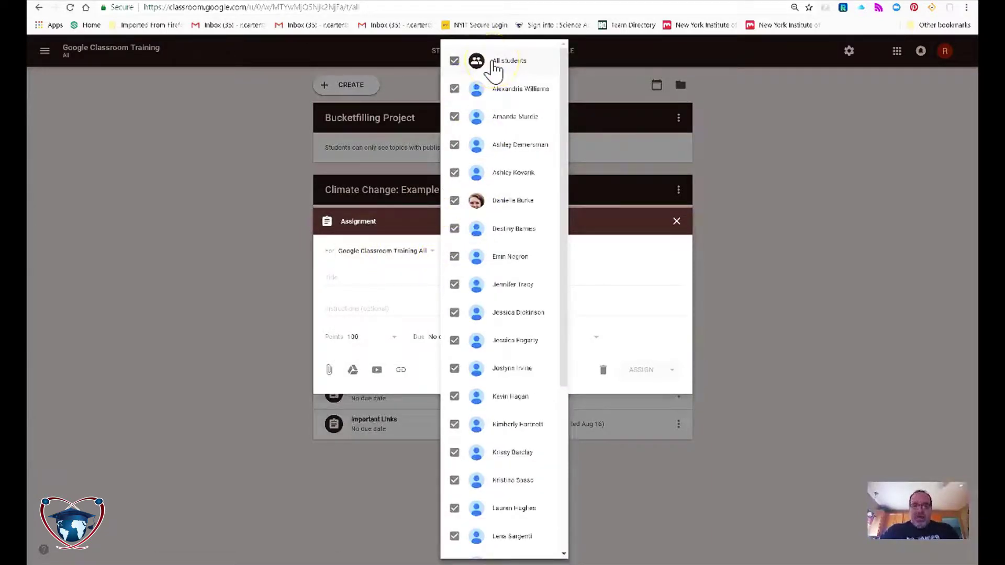
left_click(493, 63)
left_click(500, 90)
left_click(500, 118)
left_click(500, 145)
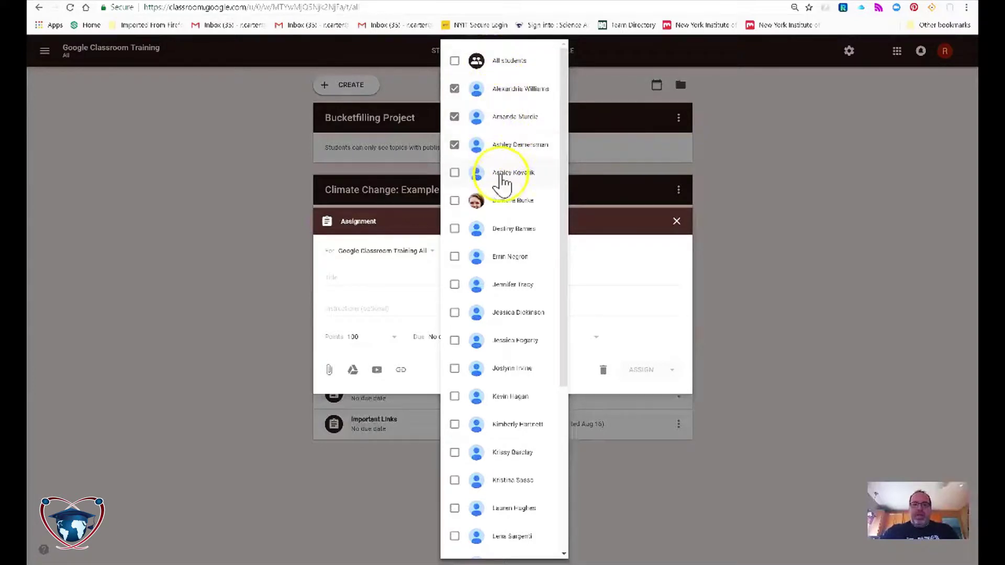
left_click(500, 174)
left_click(499, 205)
left_click(502, 230)
left_click(502, 257)
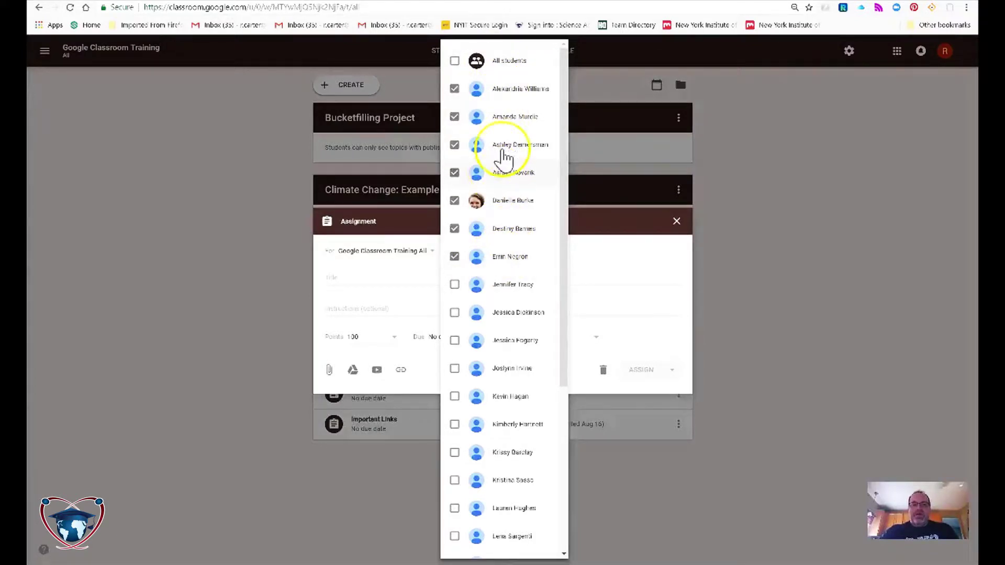
left_click(638, 276)
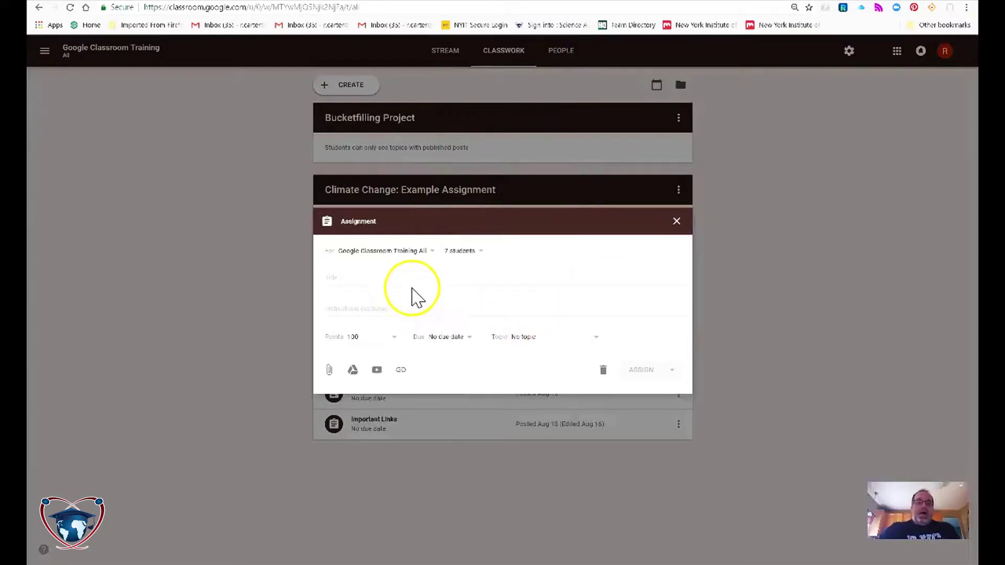
left_click(465, 252)
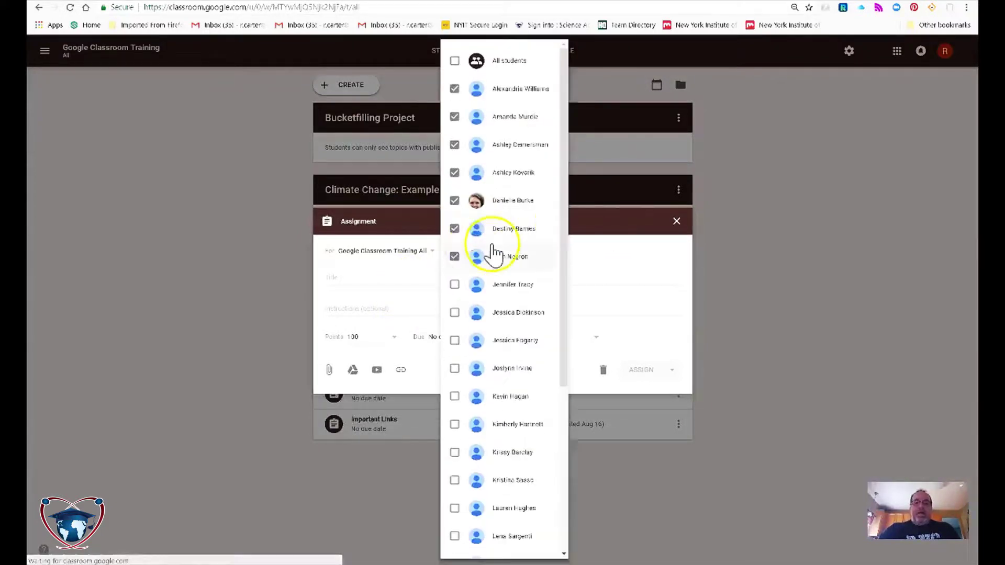
left_click(638, 276)
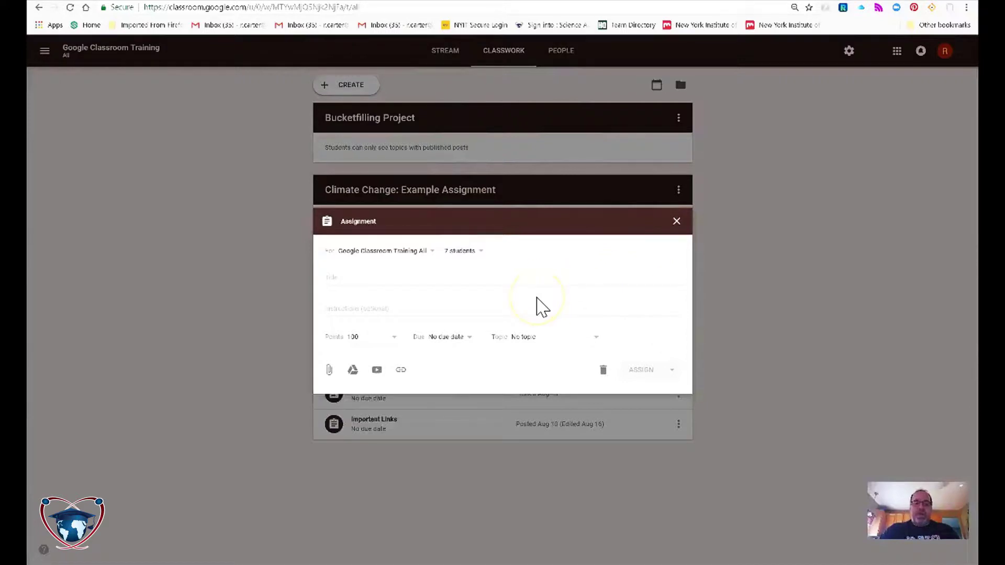
left_click(385, 279)
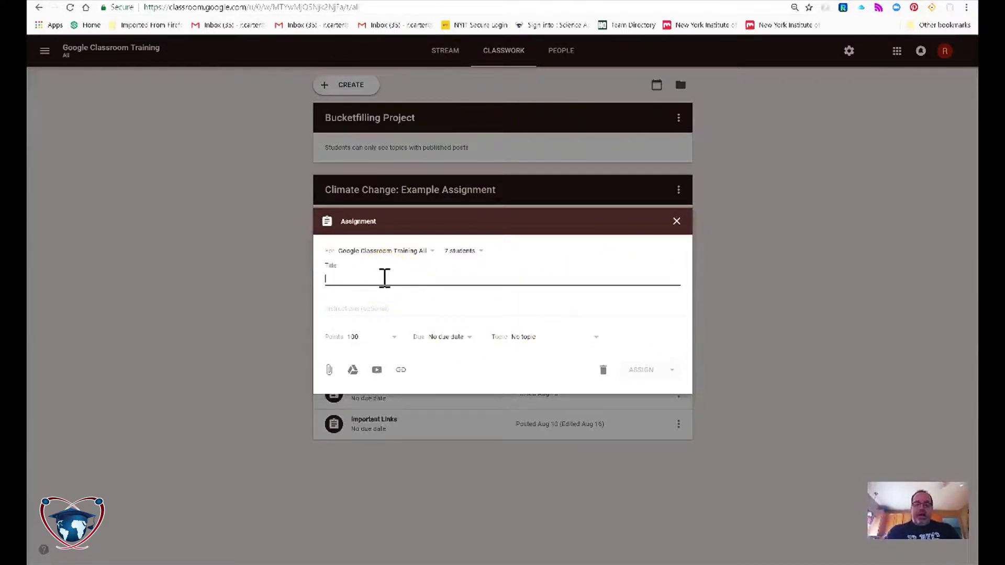
Step: Title the assignment 'Bucketfilling Project Part 1'
type("3uck")
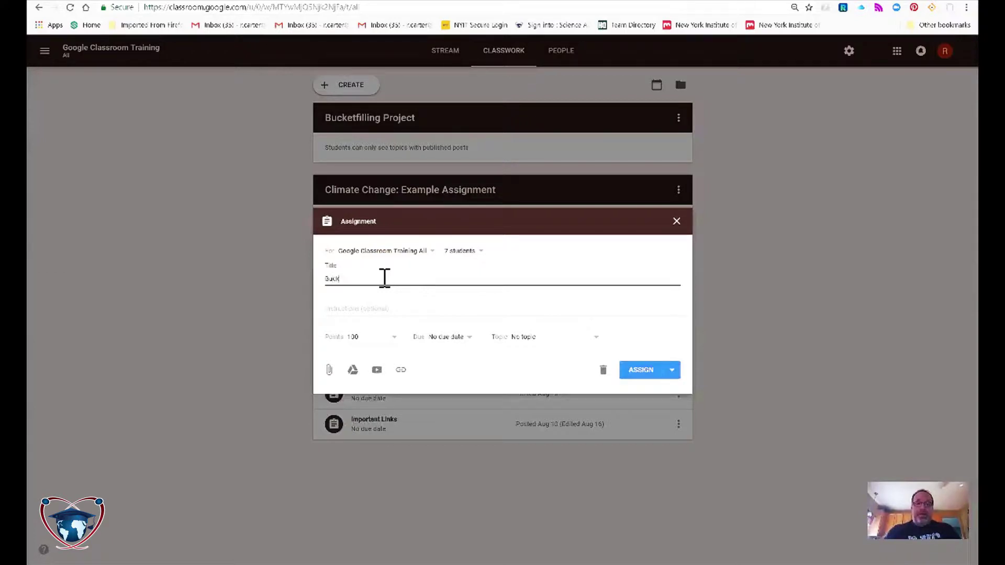
type("etfilling Or")
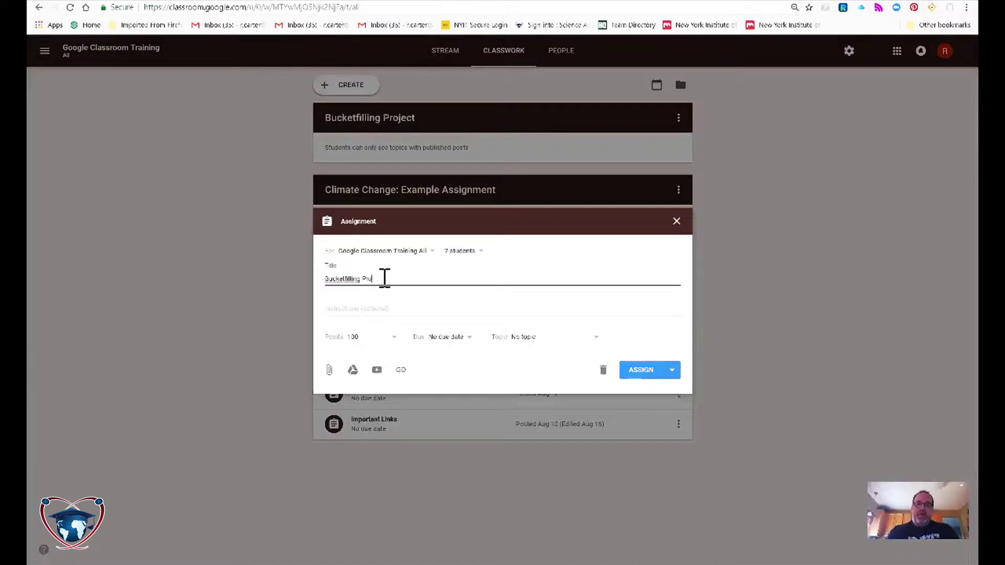
type("oject Part 1")
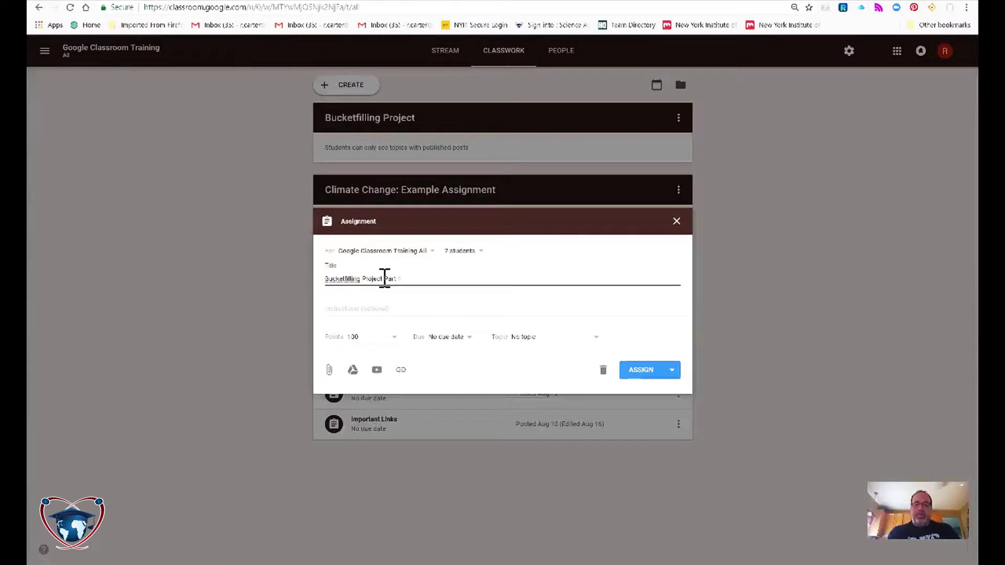
key("Tab")
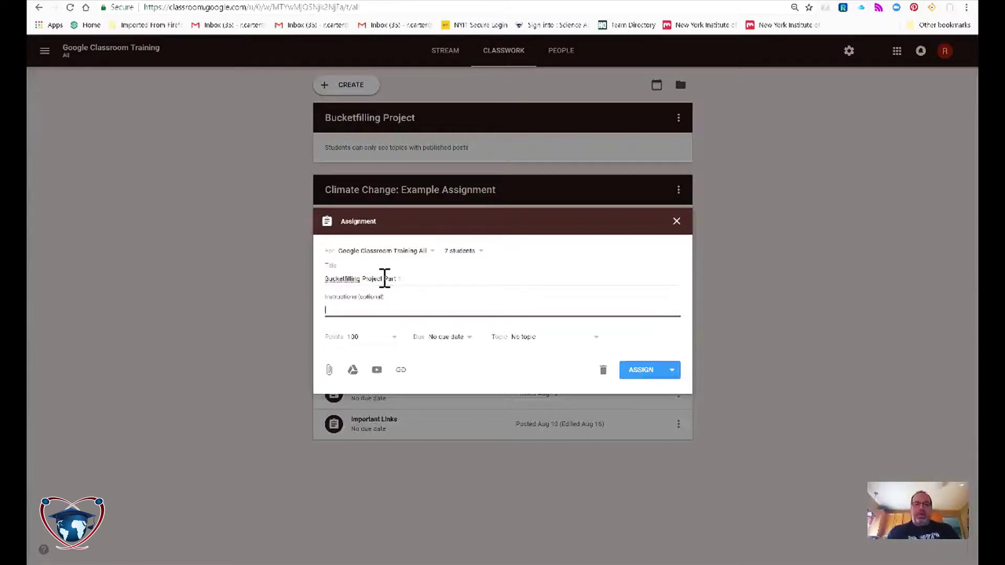
Step: Write instructions to read the directions, complete the work, then work on Zearn lesson materials
type("Read the dire")
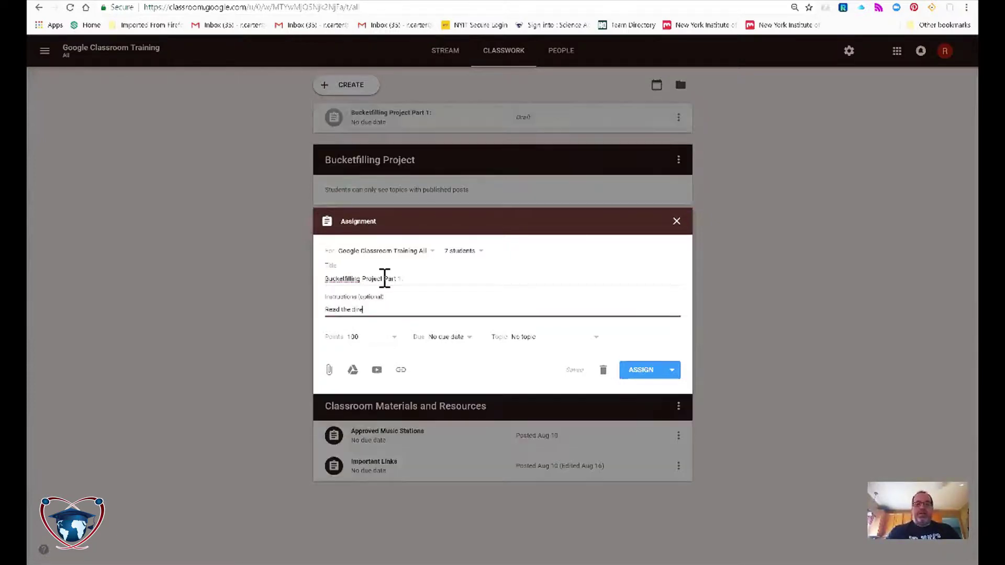
type("ctions, and comp")
key("BackSpace")
key("BackSpace")
key("BackSpace")
key("BackSpace")
key("BackSpace")
key("BackSpace")
key("BackSpace")
key("BackSpace")
key("BackSpace")
key("BackSpace")
type("and")
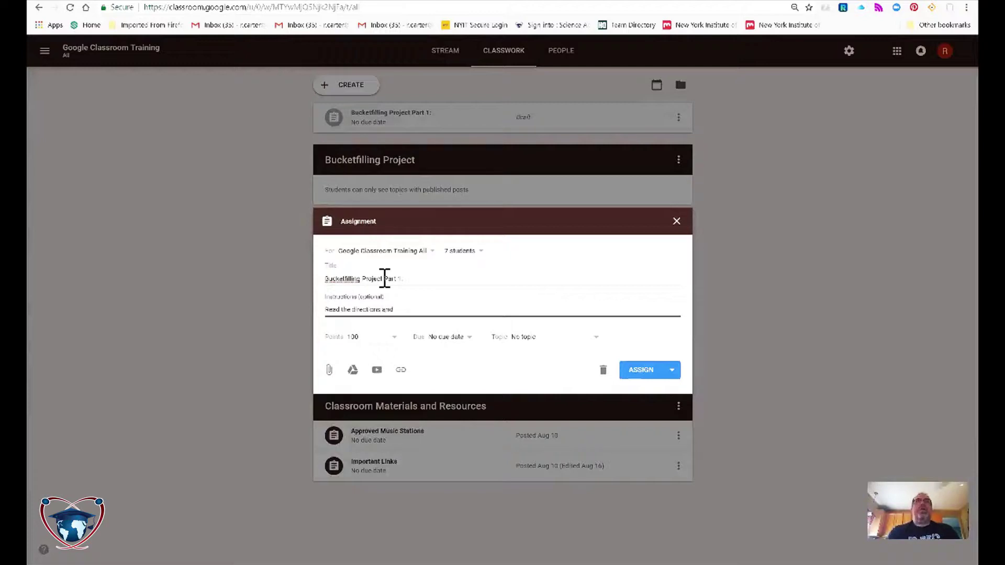
type(" complet the a")
type("or")
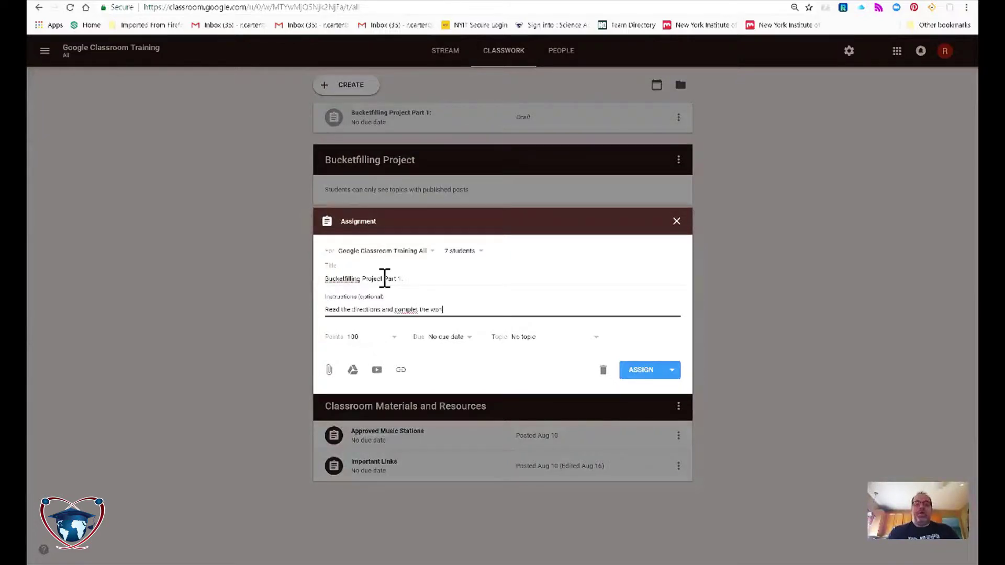
type("k.")
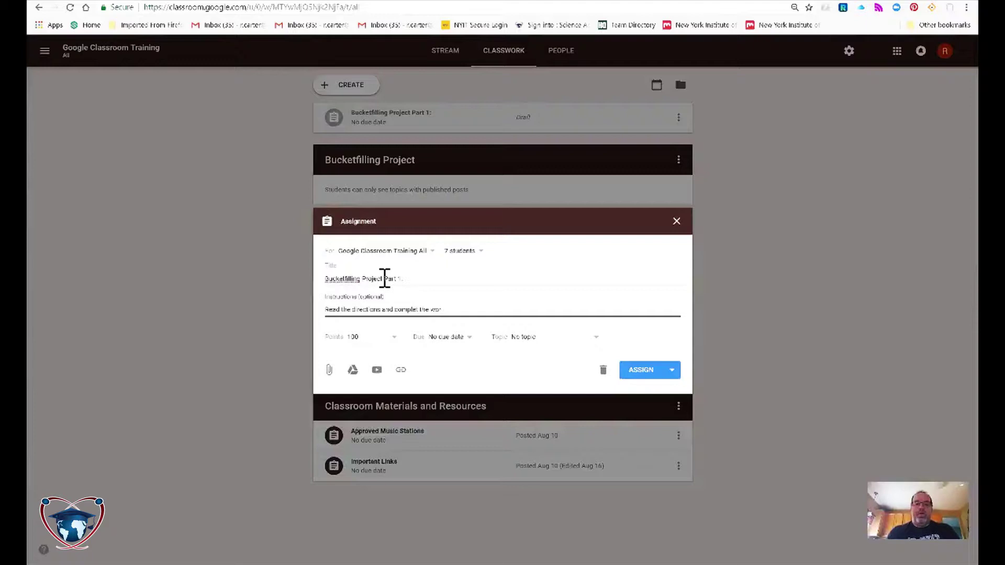
right_click(415, 310)
left_click(450, 317)
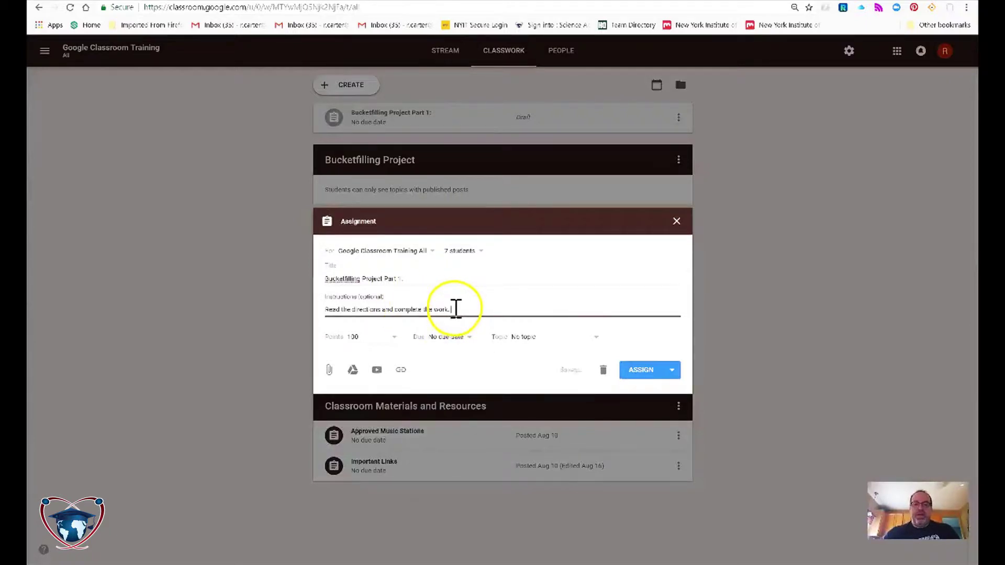
left_click(455, 309)
type("Af")
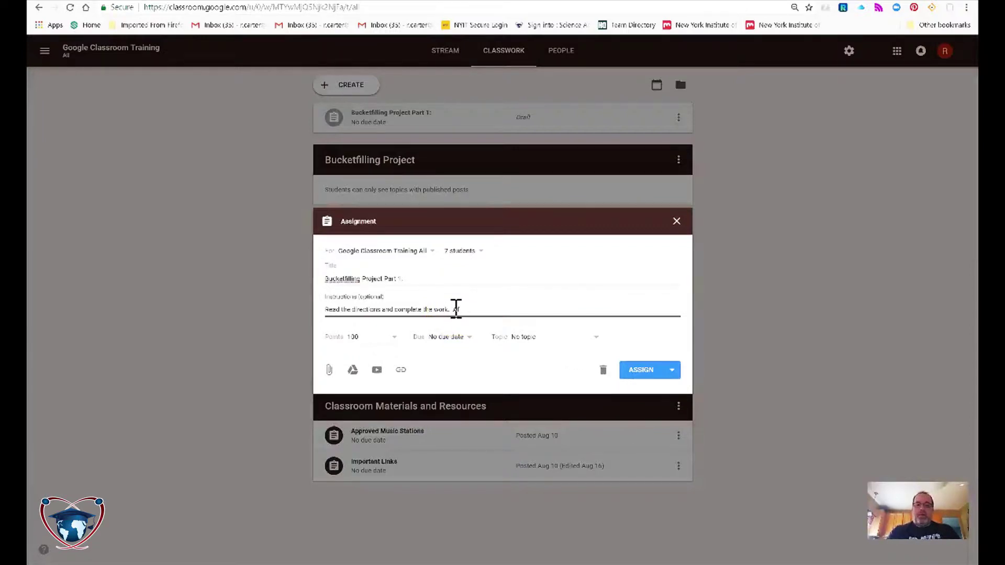
type("ter you finish")
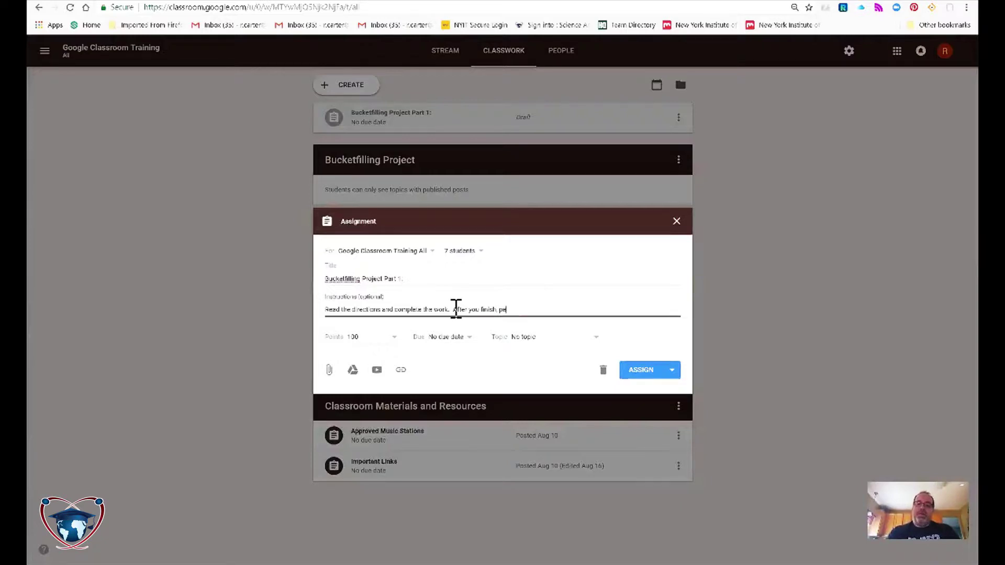
type(", please w")
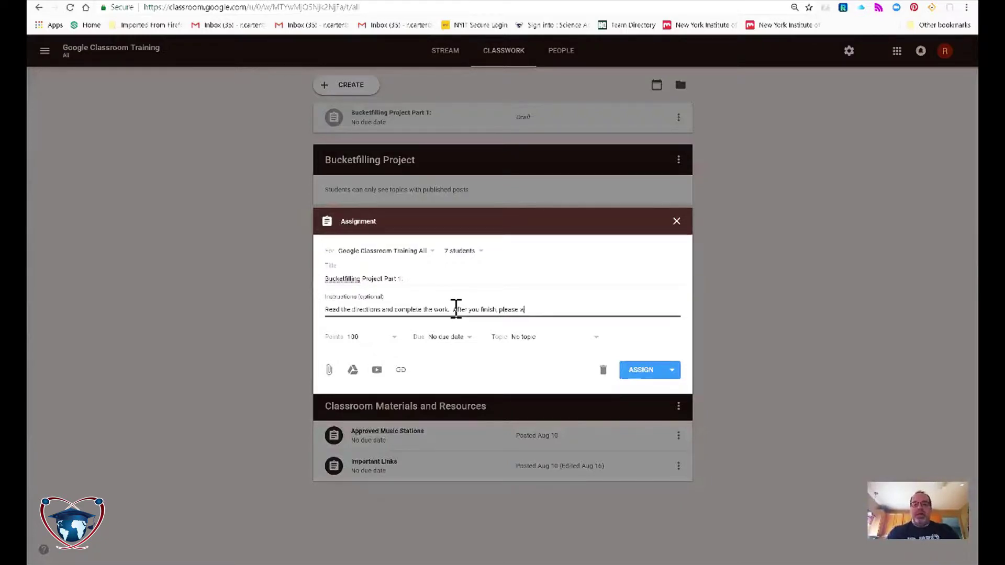
type("ork on les")
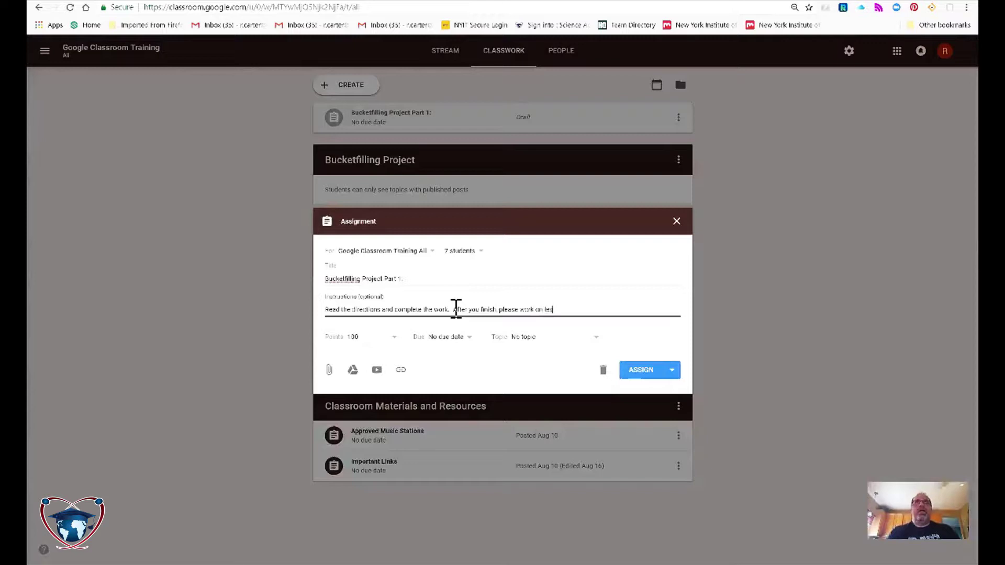
type("son materials in Zearn.")
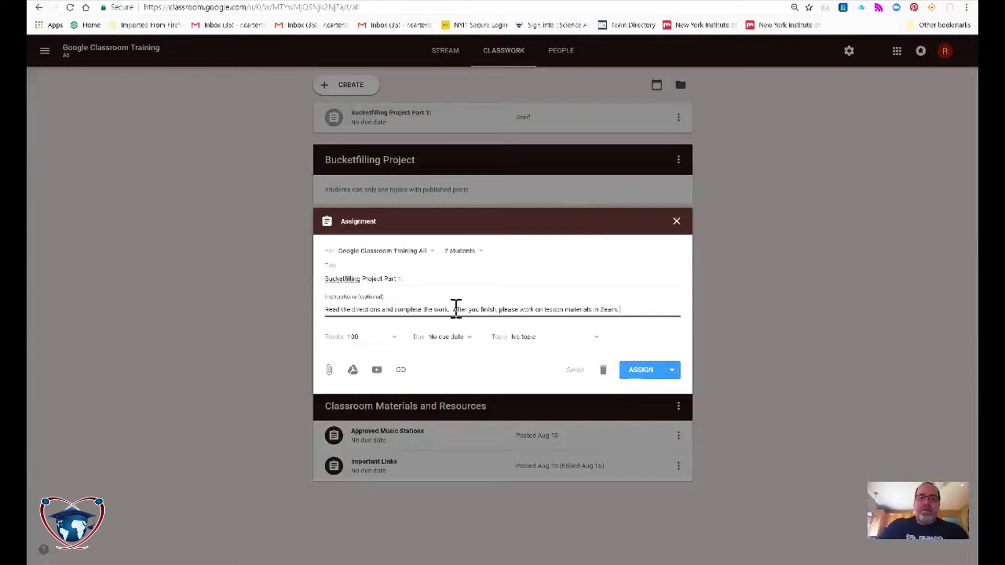
left_click(447, 307)
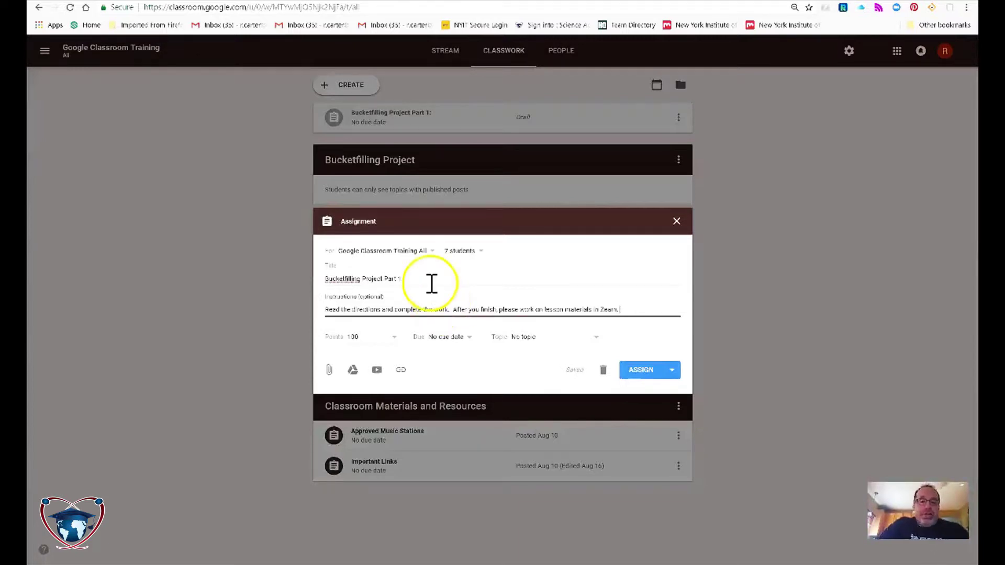
Step: Make the assignment ungraded with a due date of Aug 22
left_click(363, 338)
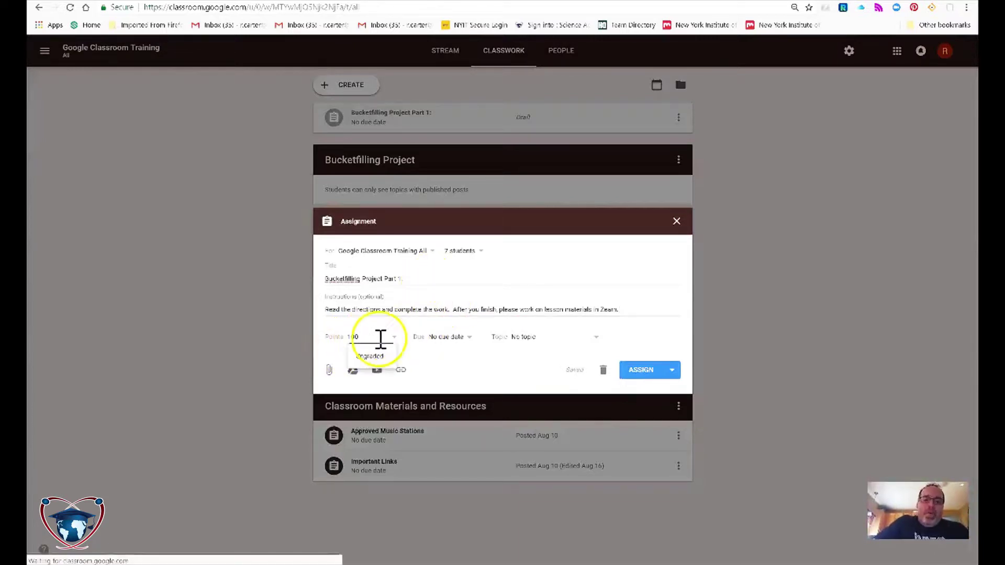
left_click(375, 361)
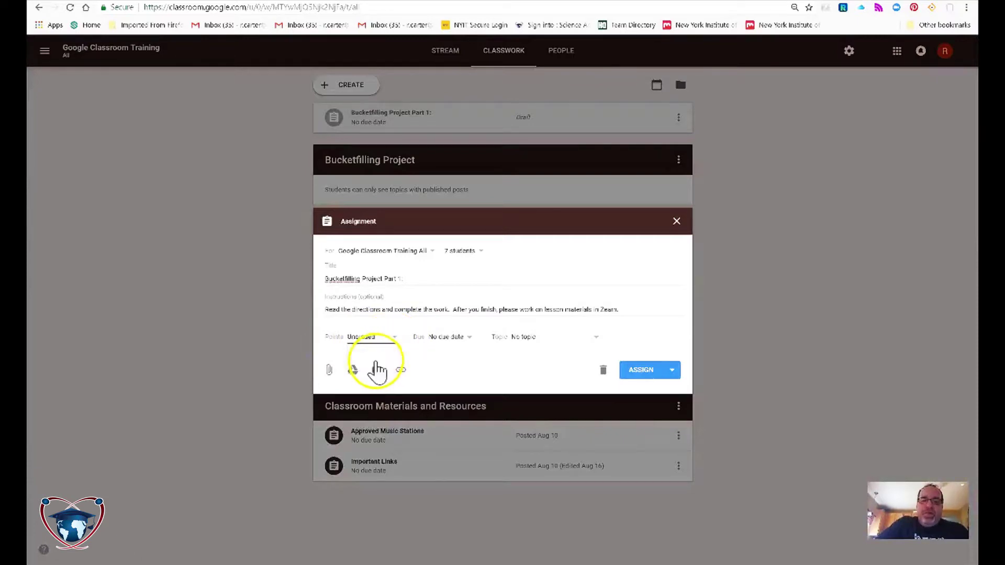
left_click(449, 339)
left_click(463, 363)
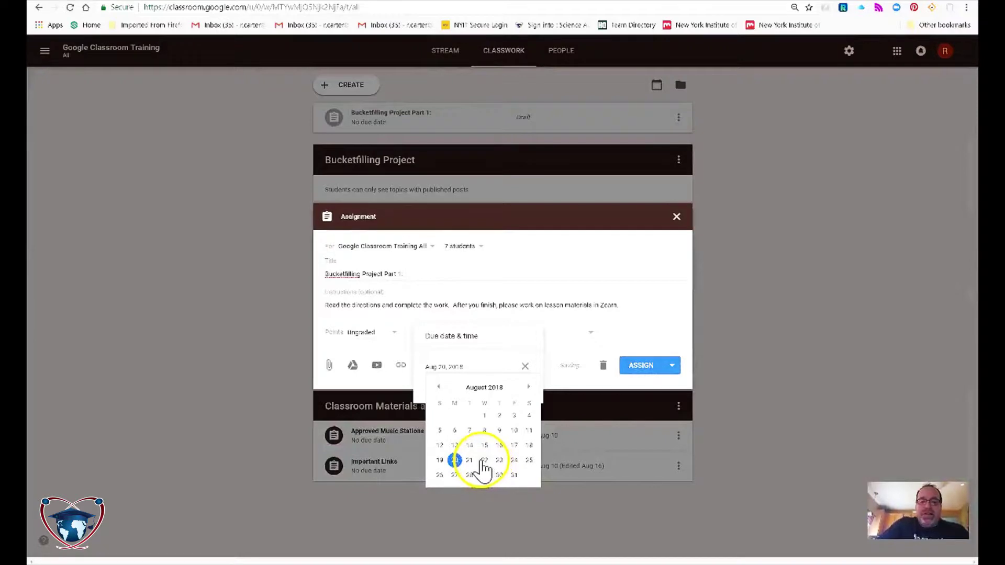
left_click(484, 461)
left_click(544, 398)
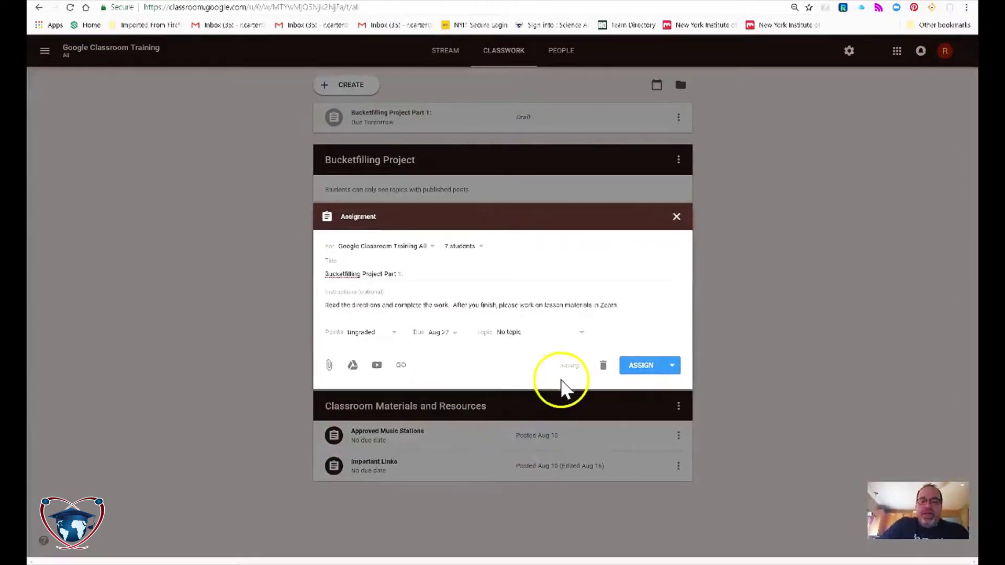
Step: File the assignment under the Bucketfilling Project topic
left_click(539, 342)
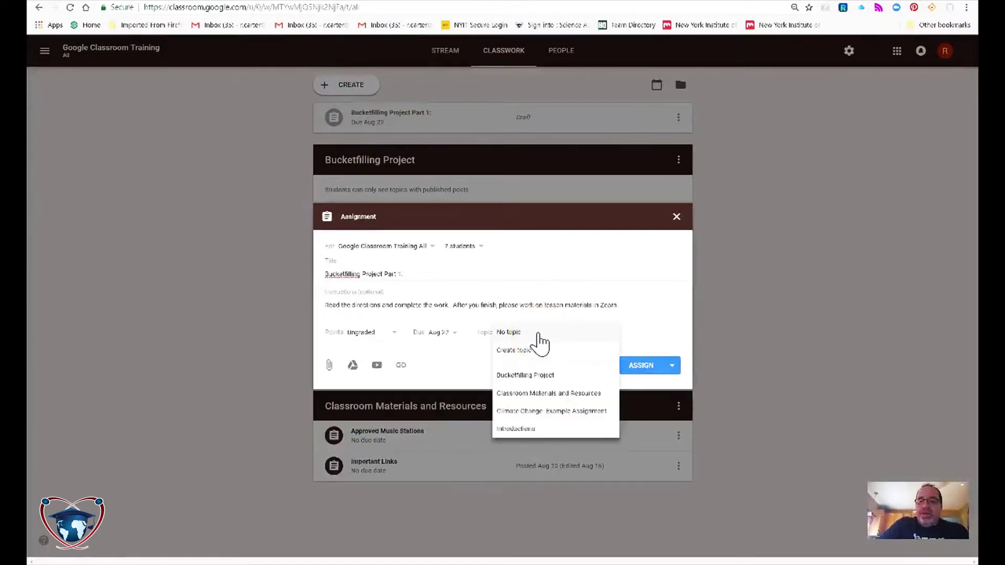
left_click_drag(539, 341, 503, 367)
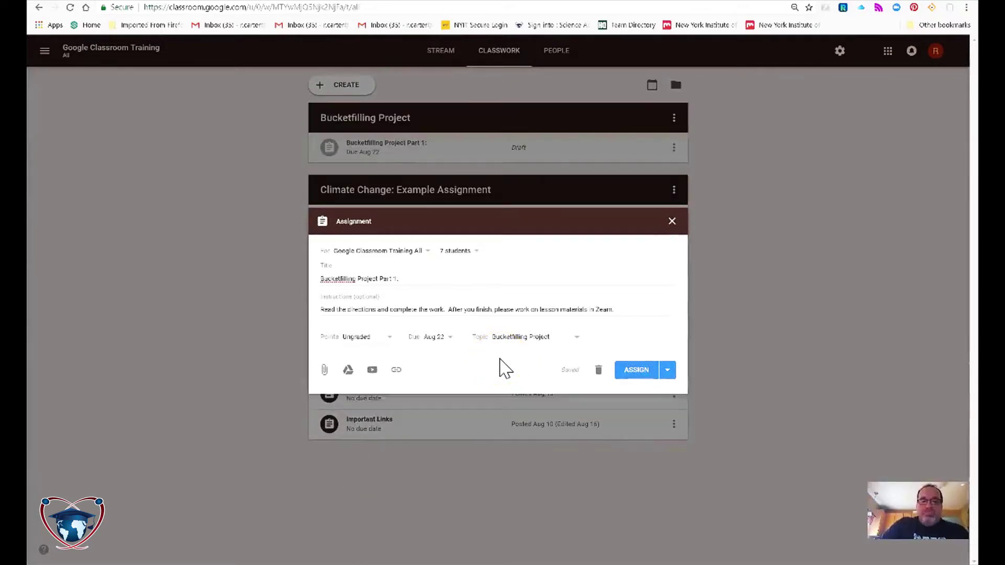
left_click(325, 370)
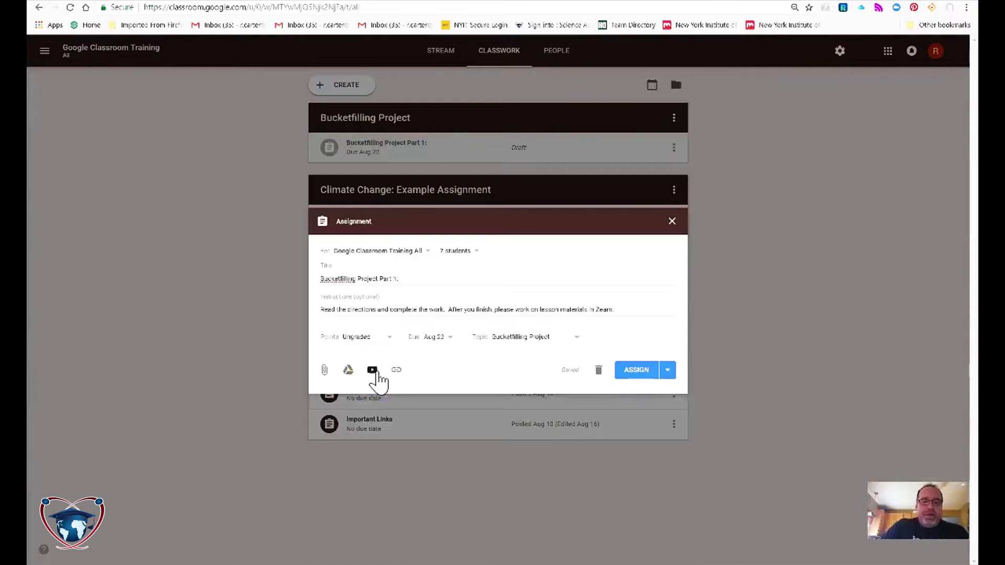
left_click(396, 371)
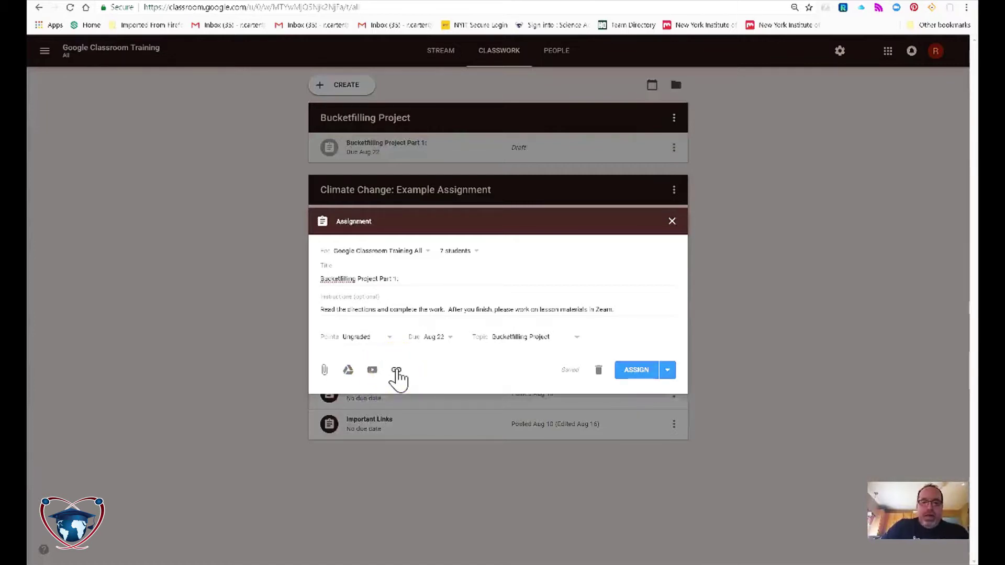
left_click(344, 386)
Step: Attach the '[Template] Copy of Bucket Filler Writing Prompt' slides from Google Drive's Recent files
left_click(348, 373)
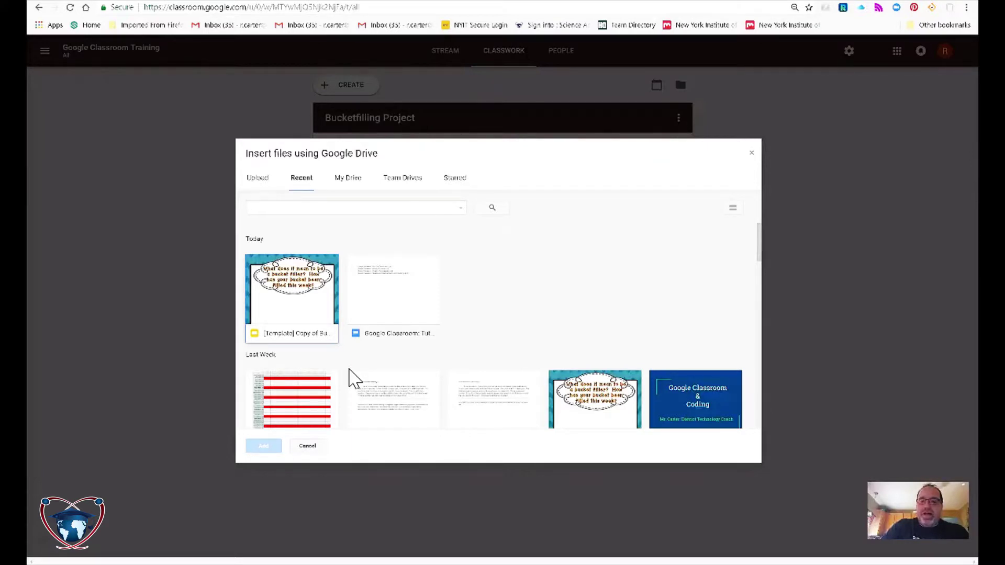
left_click(287, 285)
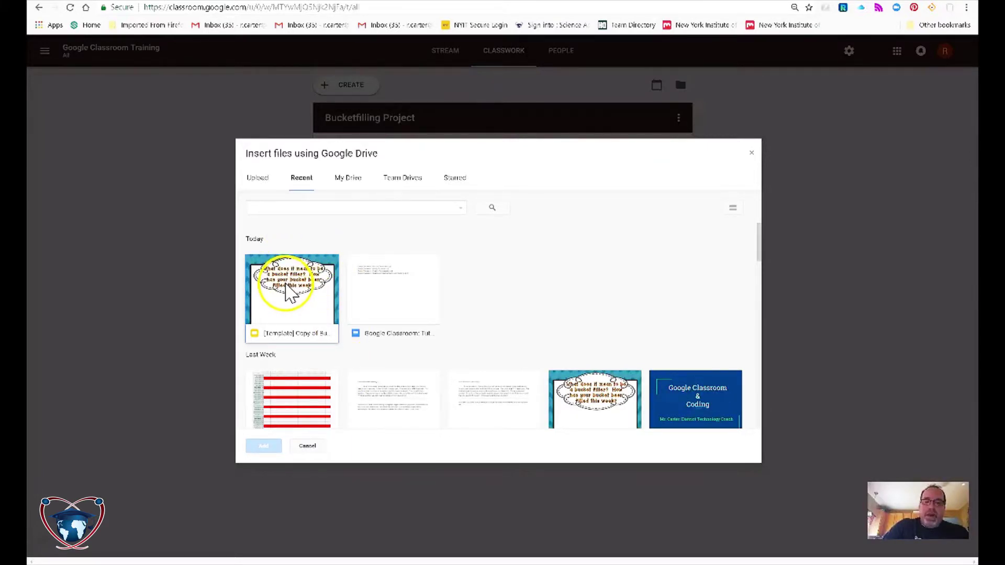
left_click(348, 181)
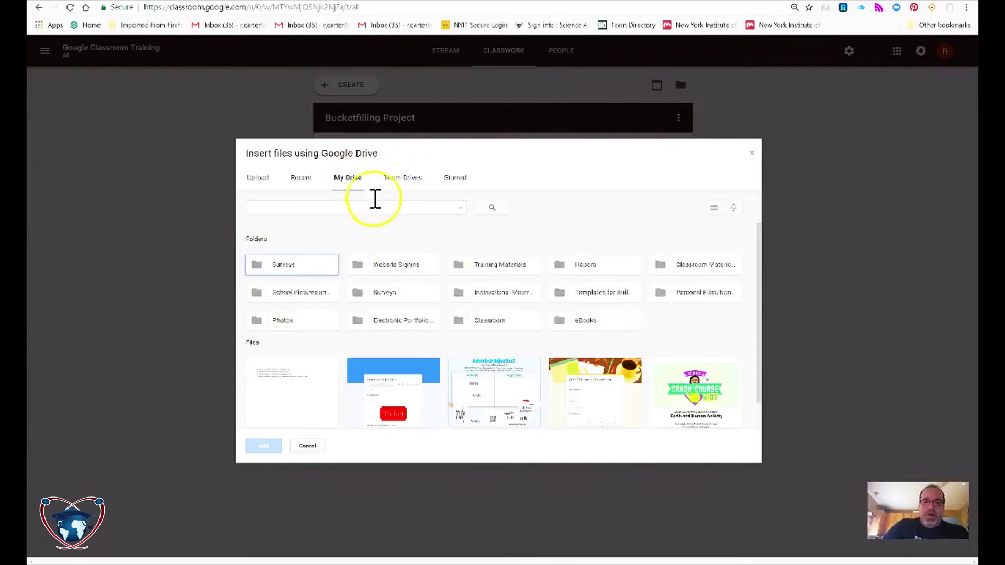
left_click(402, 178)
scroll(429, 361, "down", 2)
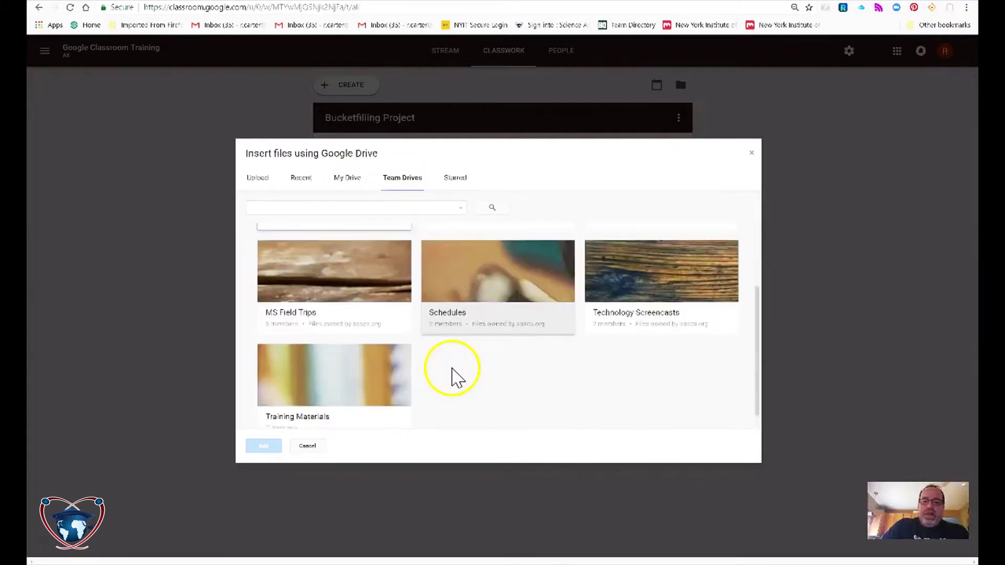
scroll(450, 371, "up", 3)
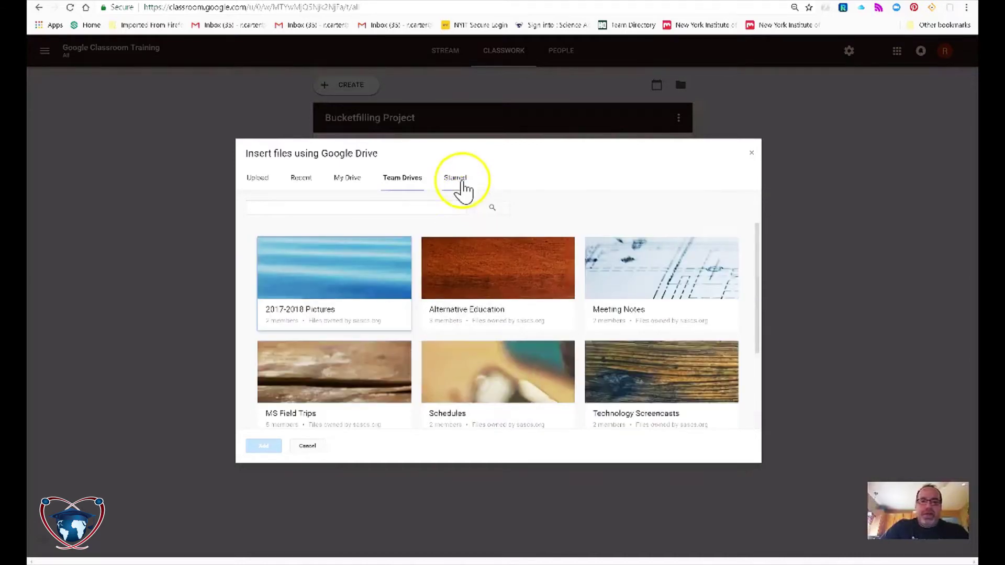
left_click(455, 180)
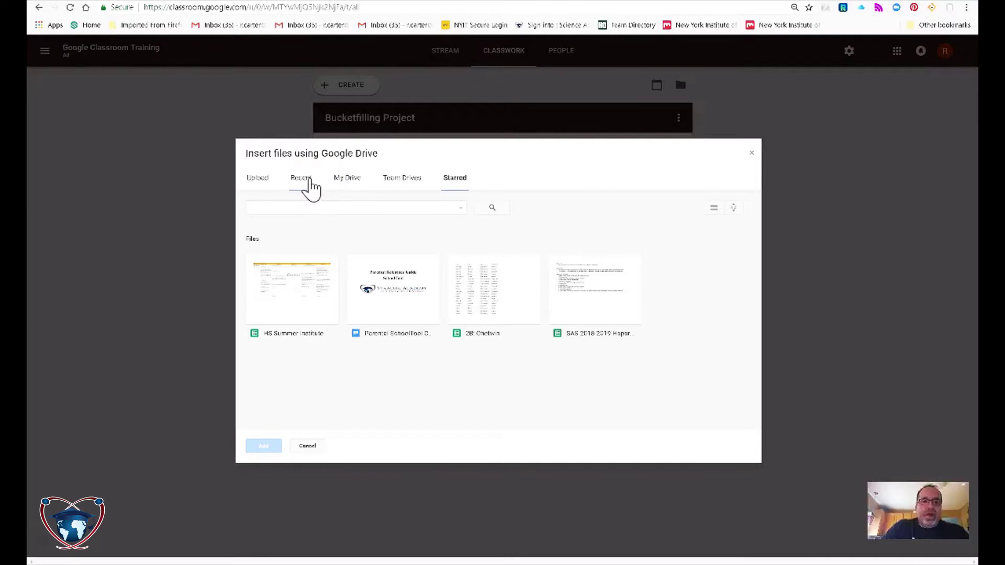
left_click(310, 180)
left_click(291, 270)
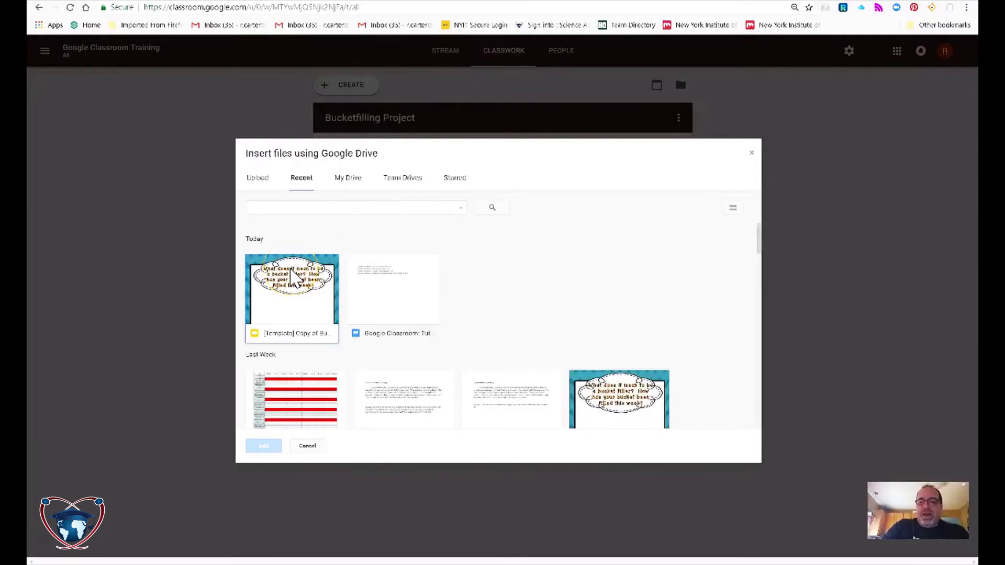
double_click(294, 277)
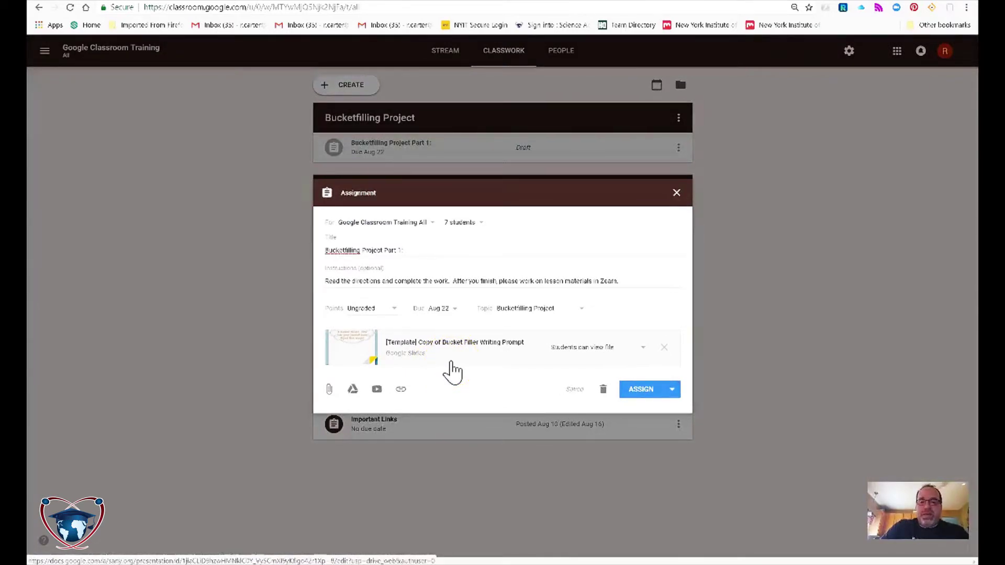
Step: Change the slides attachment from view-only to 'Make a copy for each student'
left_click(575, 349)
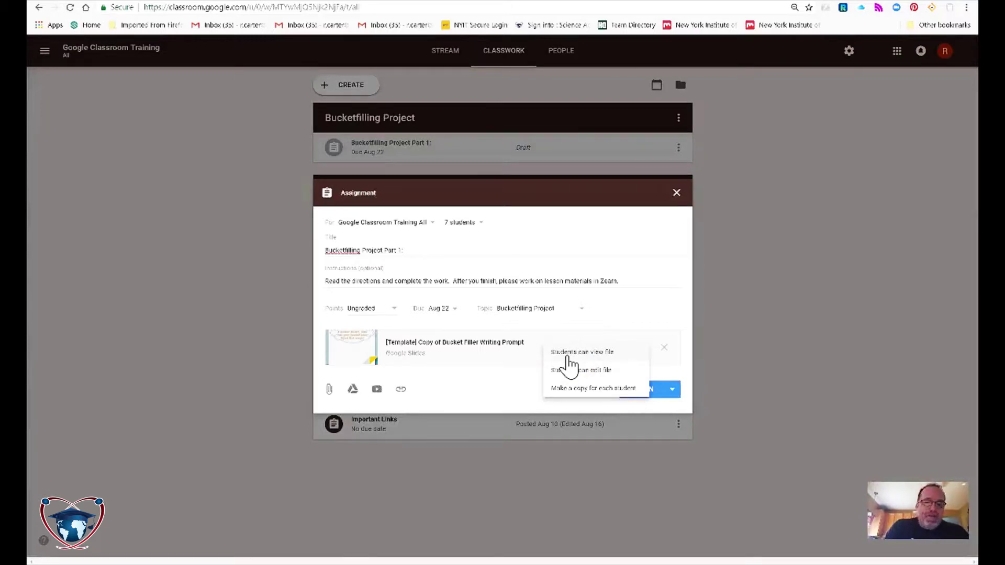
left_click(568, 356)
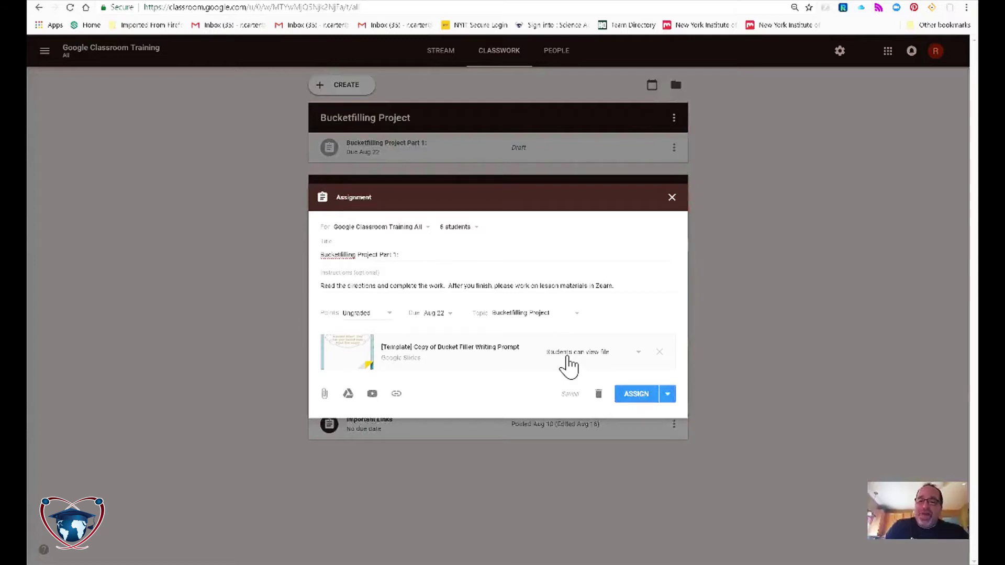
left_click(568, 358)
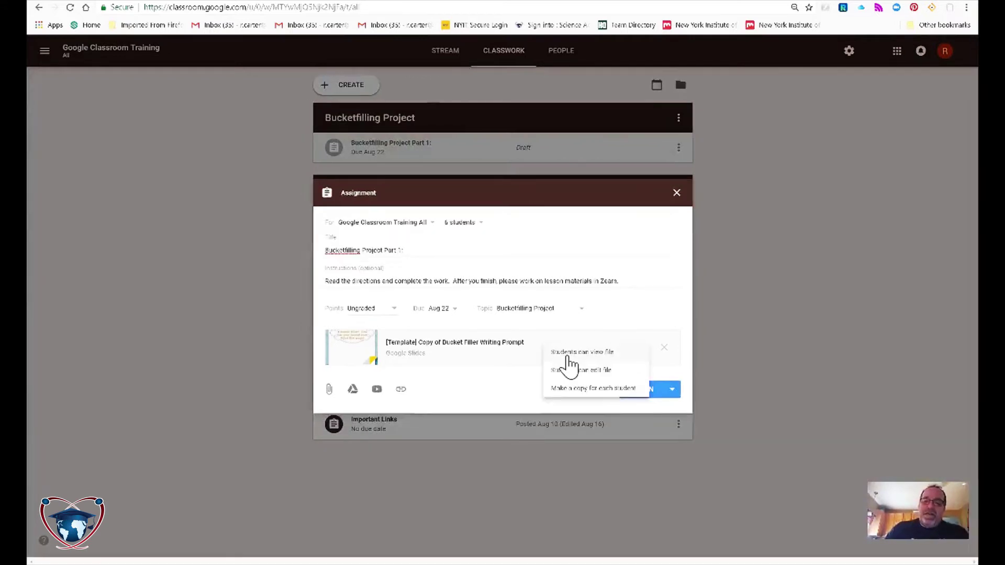
left_click(563, 388)
left_click(563, 389)
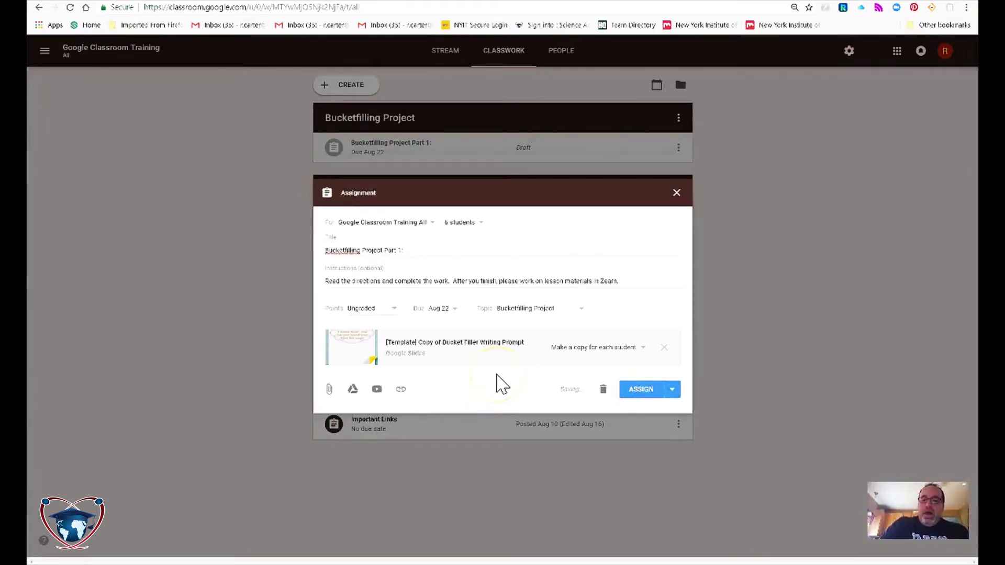
left_click(557, 281)
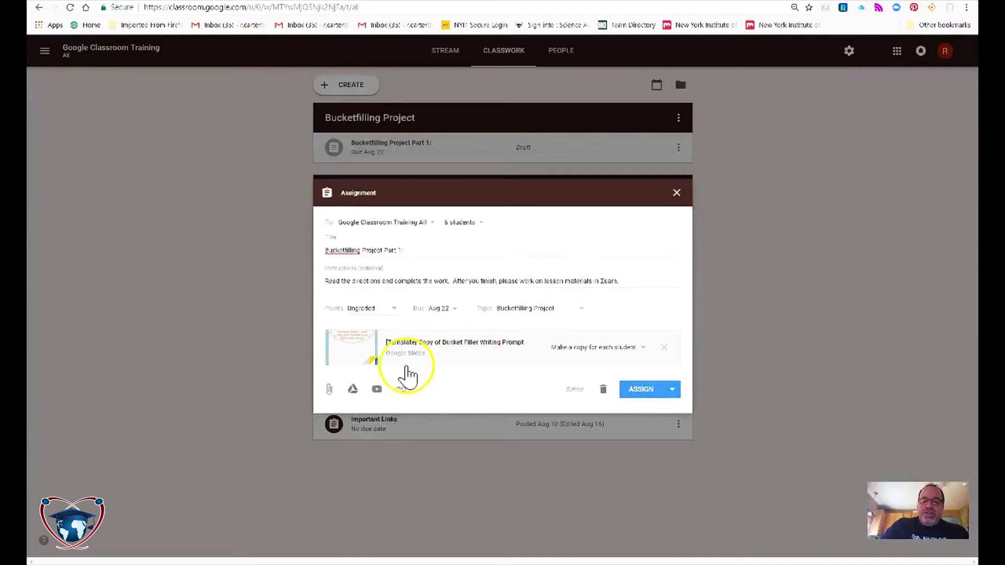
left_click(400, 391)
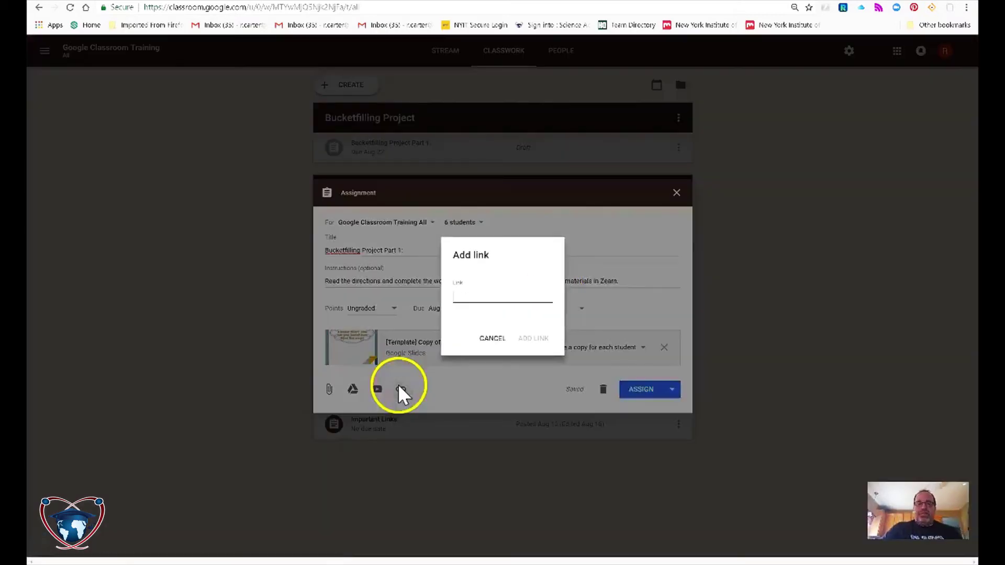
type("www.zearn.com")
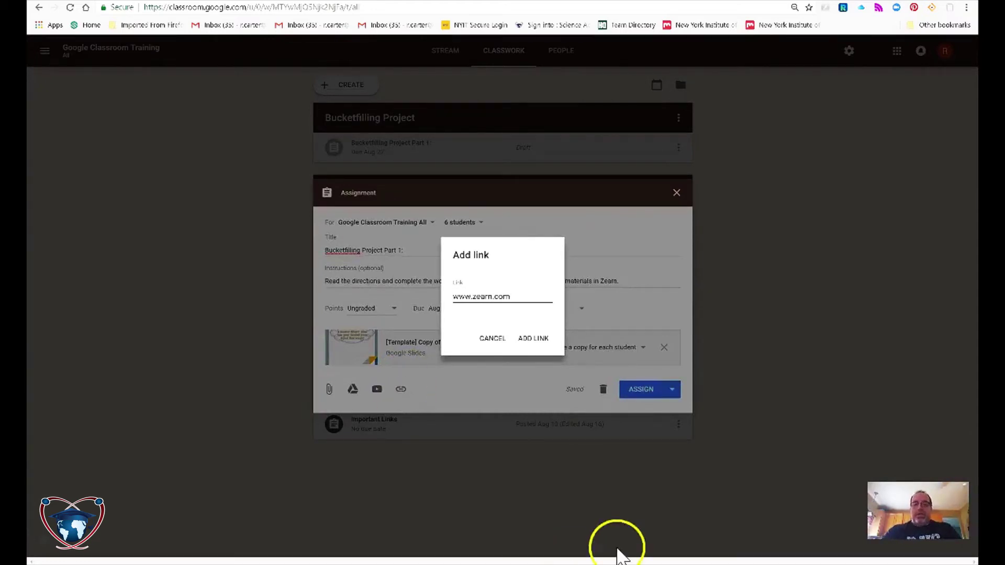
left_click(533, 339)
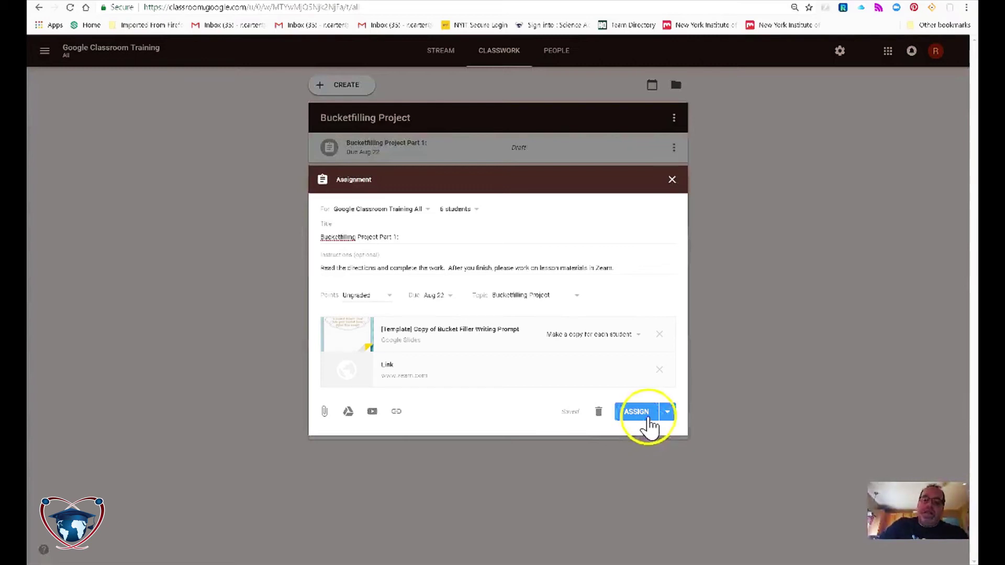
Step: Check the Schedule option, back out, and post Bucketfilling Project Part 1 now
left_click(668, 419)
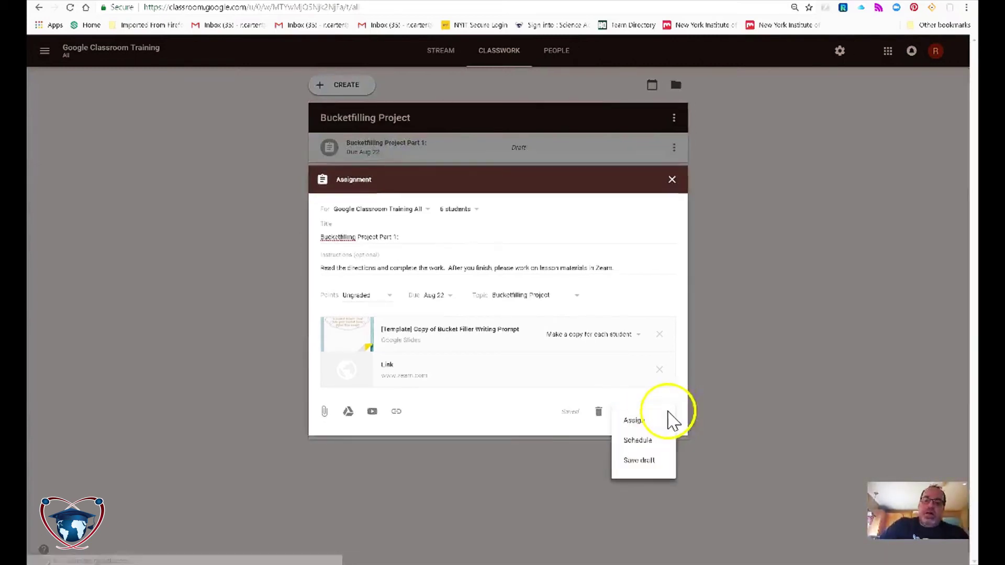
left_click(637, 441)
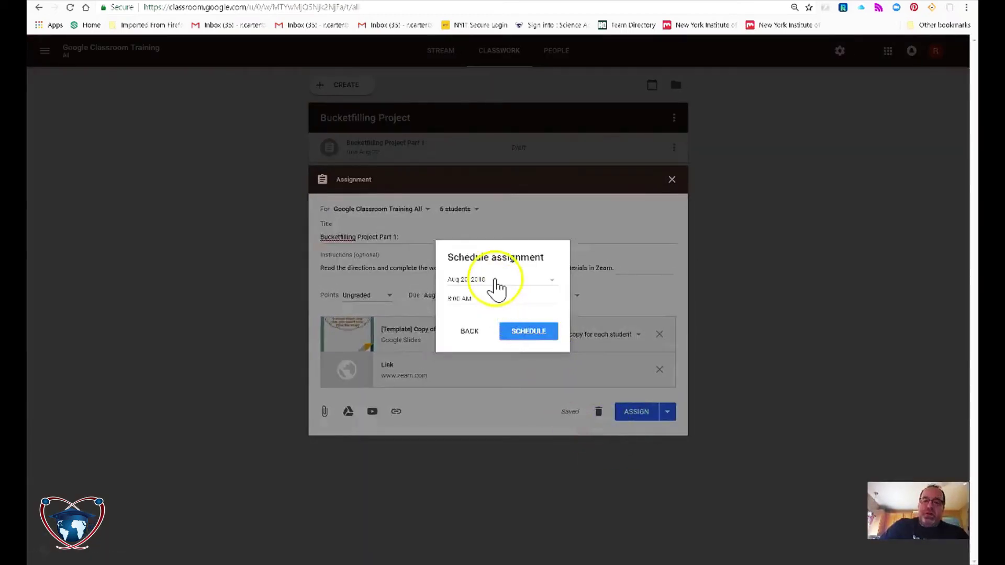
left_click(495, 281)
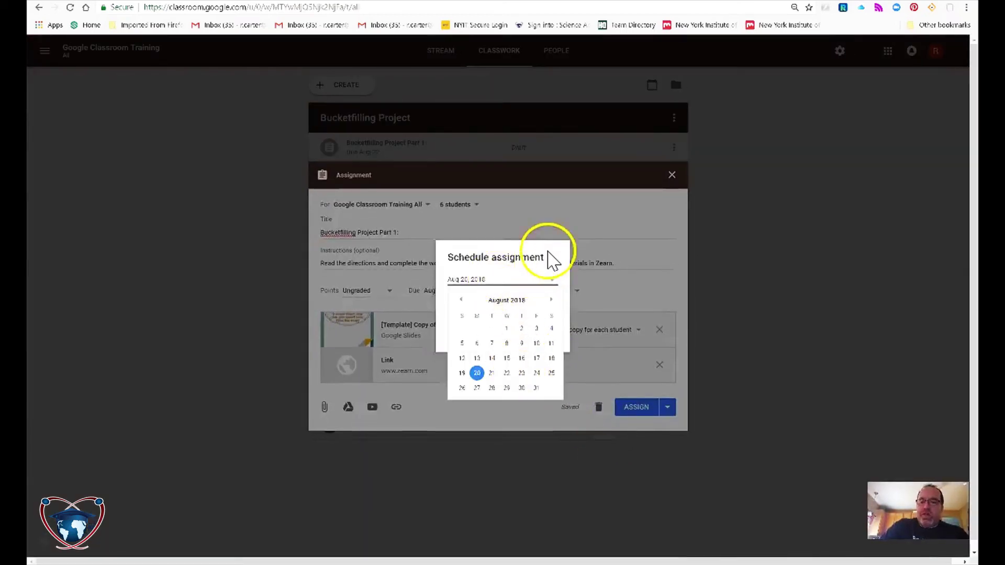
left_click(550, 257)
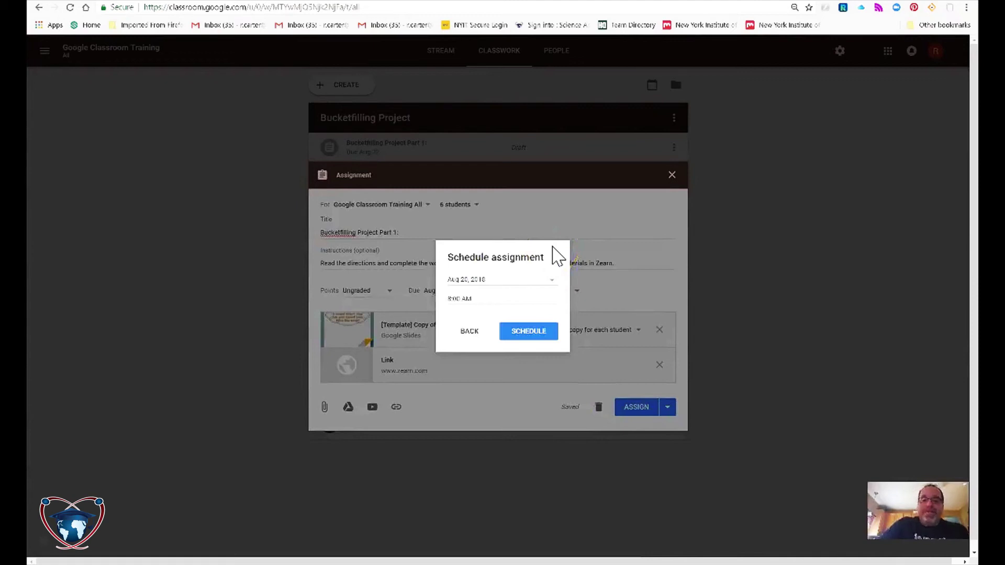
left_click(471, 331)
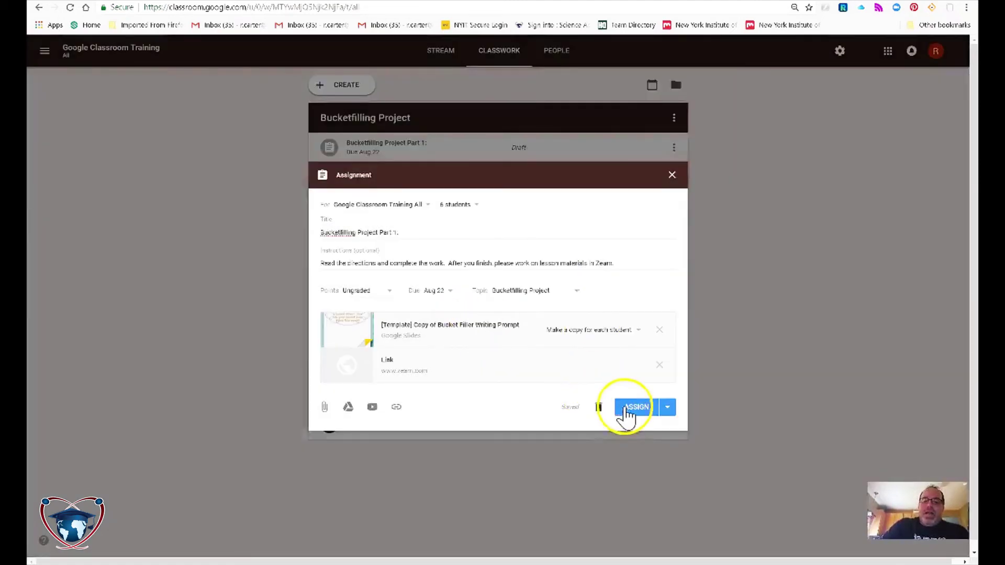
left_click(621, 413)
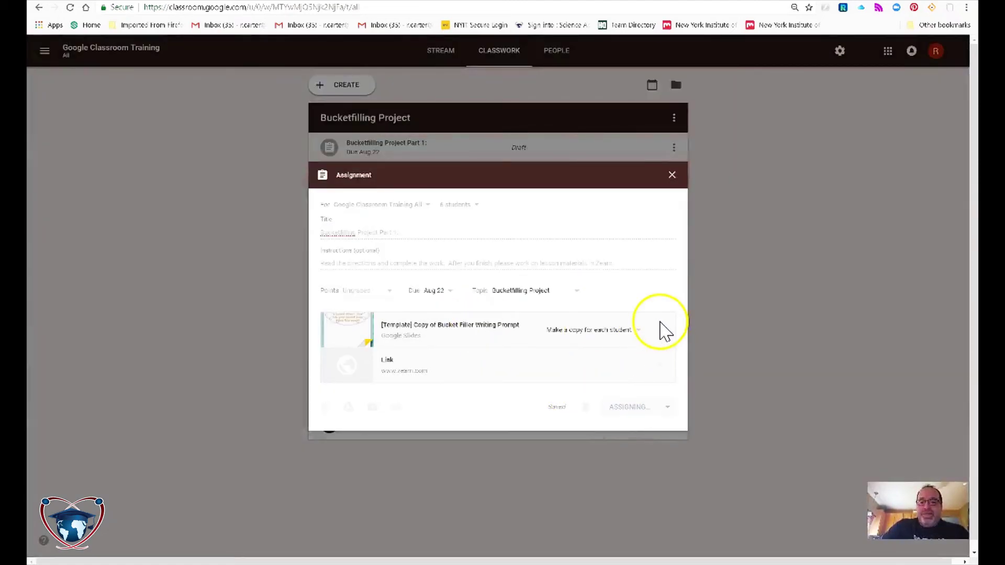